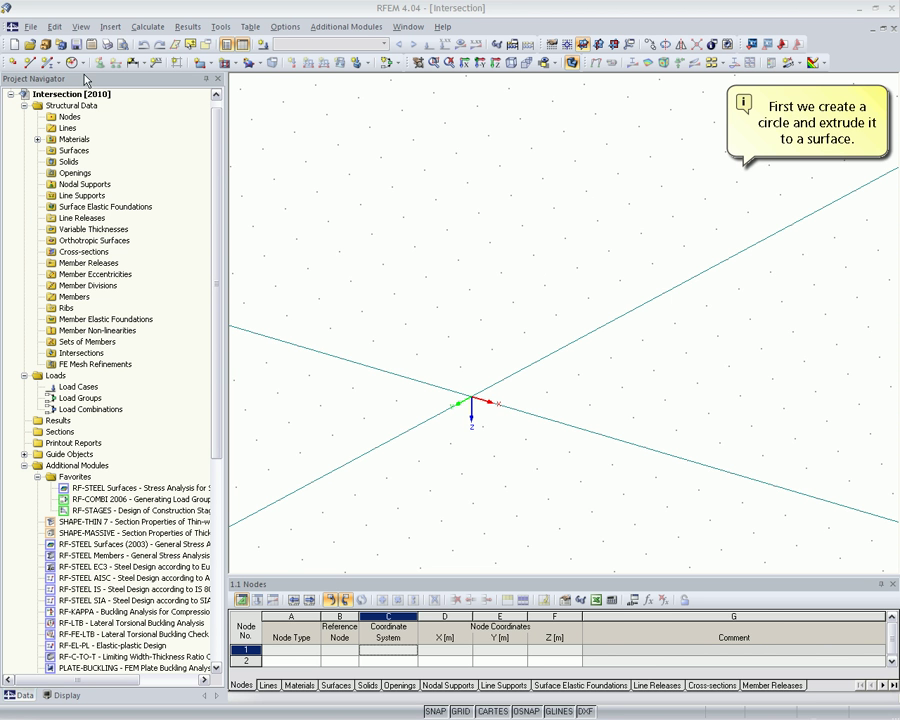
# Draw a circle centred at the grid origin with a radius of 2.000 m
pyautogui.click(31, 62)
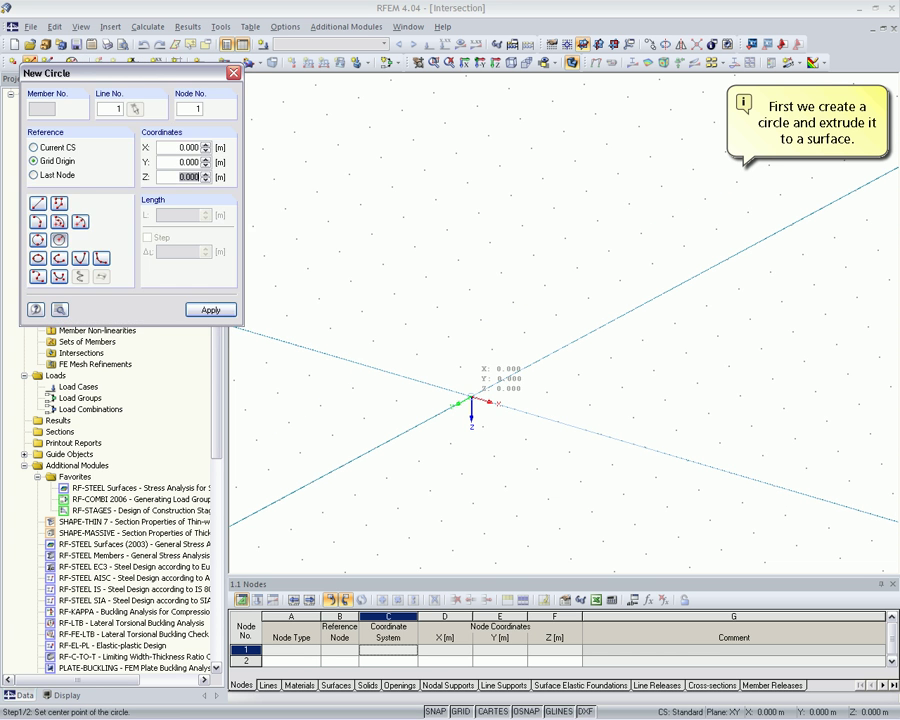
pyautogui.click(471, 399)
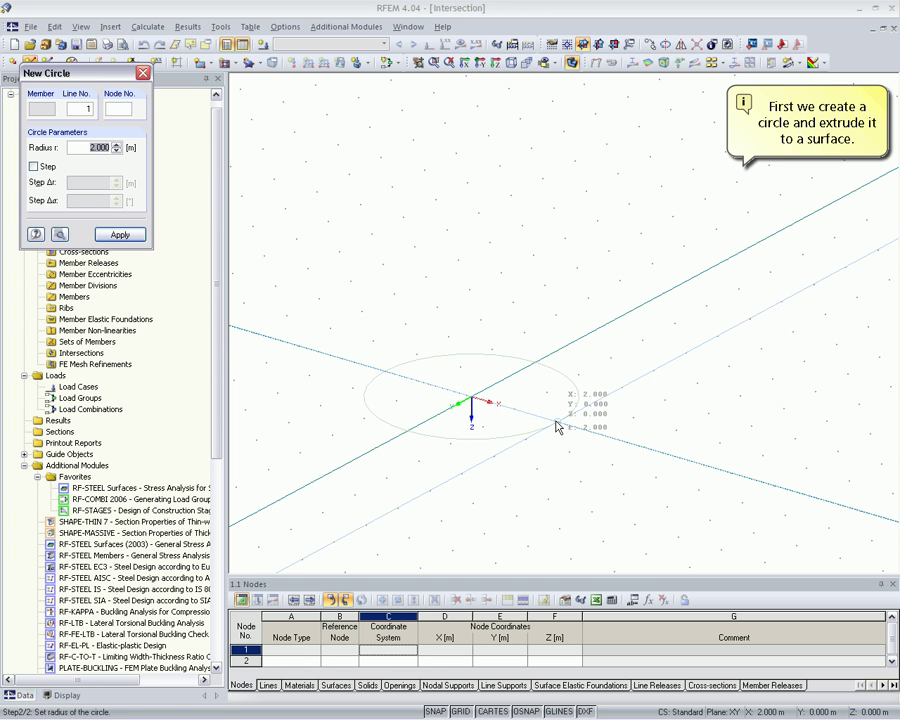
pyautogui.click(557, 426)
pyautogui.press('Escape')
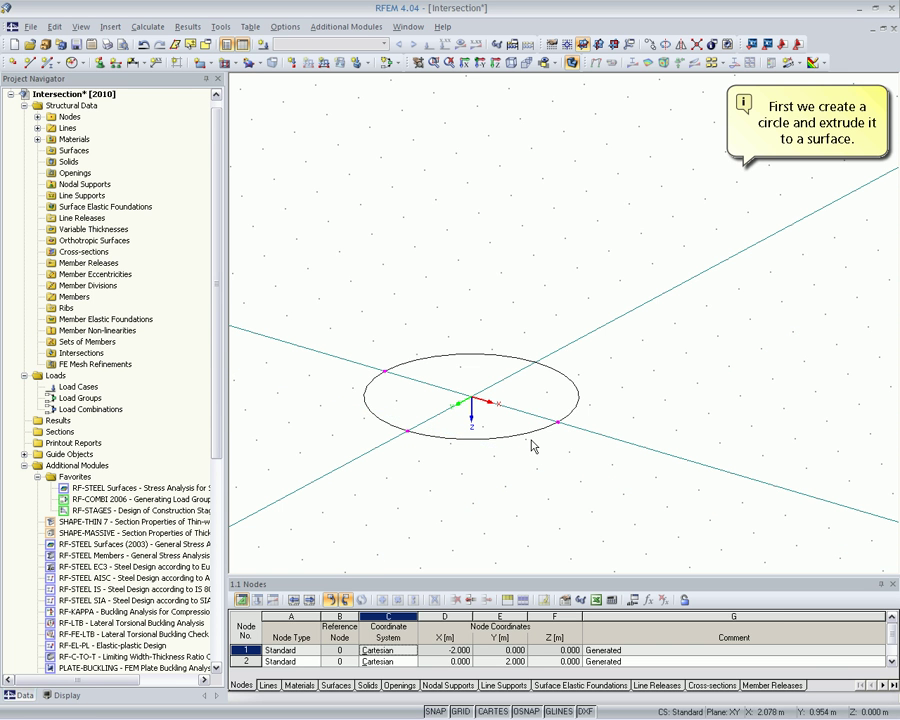
# Extrude the circle 4.000 m into a 20 mm thick Steel S 235 JR cylindrical surface
pyautogui.rightClick(530, 441)
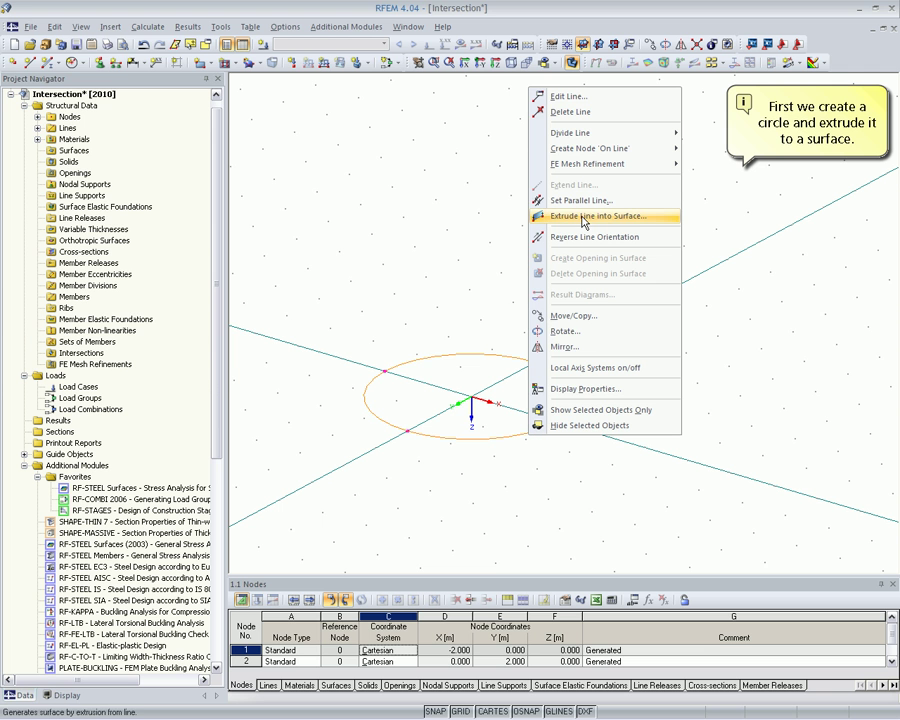
pyautogui.click(585, 217)
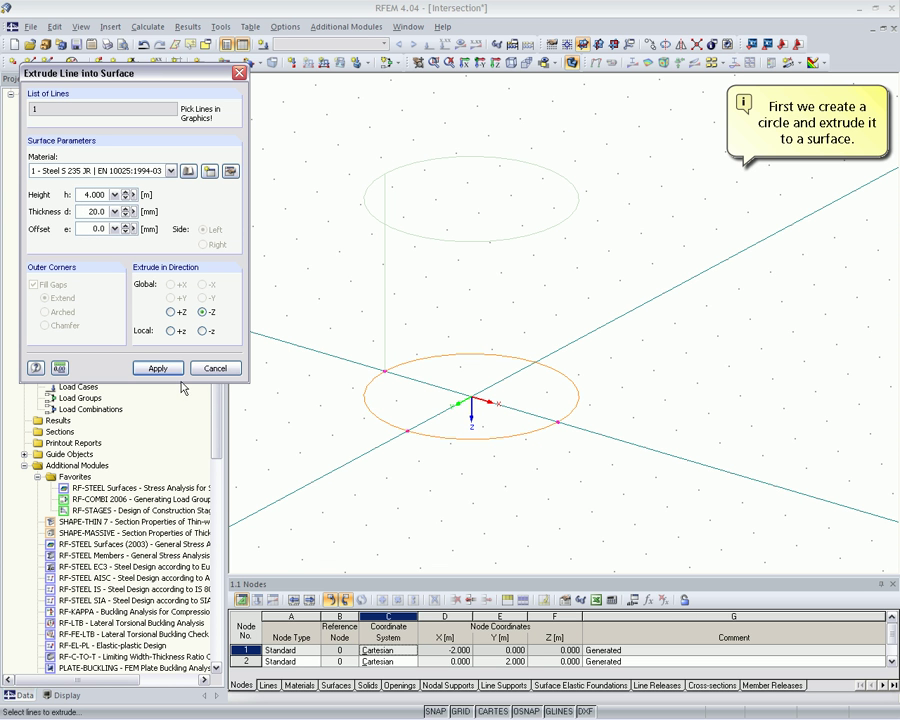
pyautogui.click(150, 367)
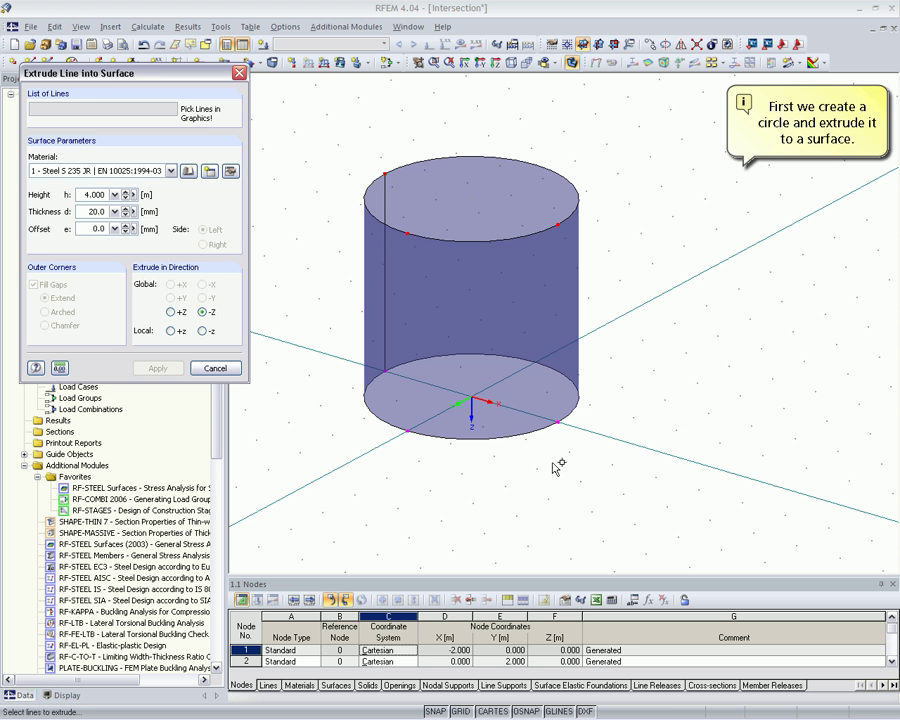
pyautogui.click(215, 368)
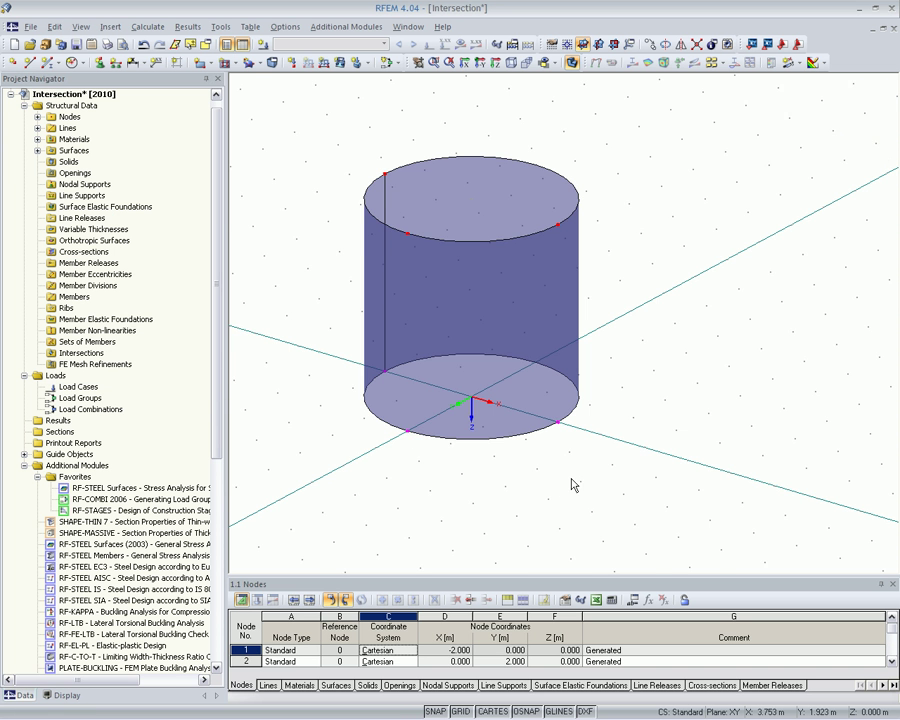
pyautogui.moveTo(572, 484)
pyautogui.keyDown('ctrl'); pyautogui.mouseDown(button='middle')
pyautogui.moveTo(279, 464)
pyautogui.moveTo(607, 468)
pyautogui.moveTo(566, 426)
pyautogui.mouseUp(button='middle'); pyautogui.keyUp('ctrl')
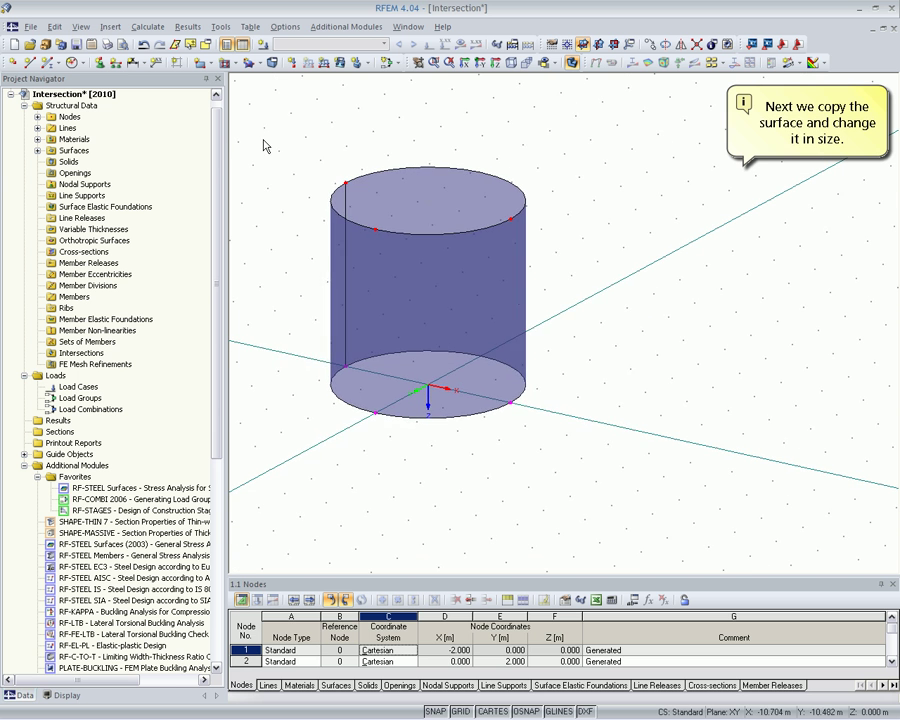
# Window-select the 2 m cylinder and Ctrl-drag a copy to its right along X
pyautogui.moveTo(264, 145)
pyautogui.mouseDown()
pyautogui.moveTo(592, 416)
pyautogui.moveTo(637, 471)
pyautogui.mouseUp()
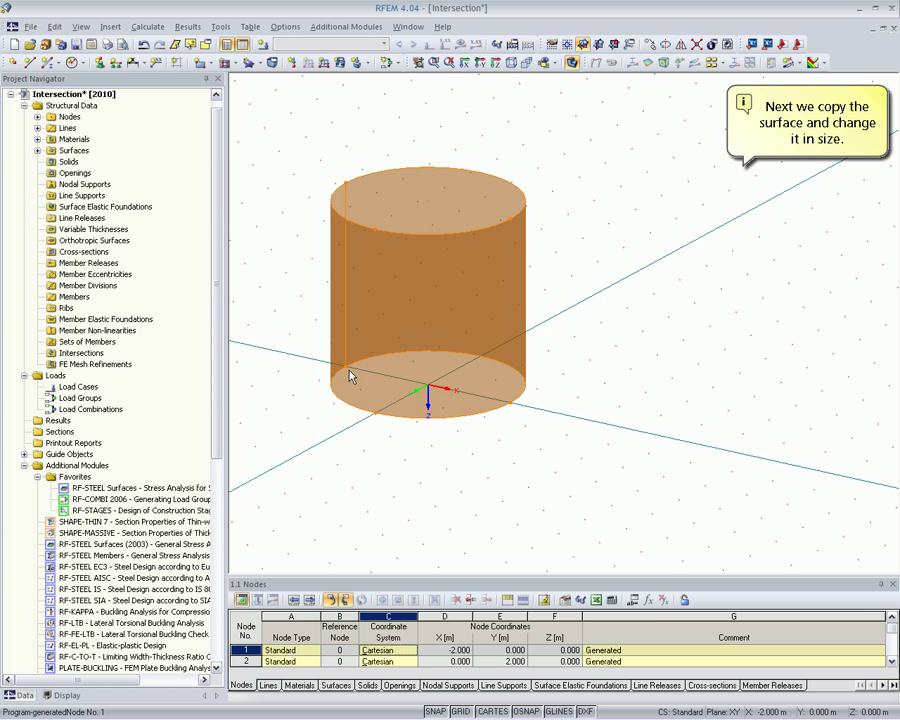
pyautogui.moveTo(341, 376)
pyautogui.keyDown('ctrl'); pyautogui.mouseDown()
pyautogui.moveTo(658, 441)
pyautogui.moveTo(638, 436)
pyautogui.mouseUp(); pyautogui.keyUp('ctrl')
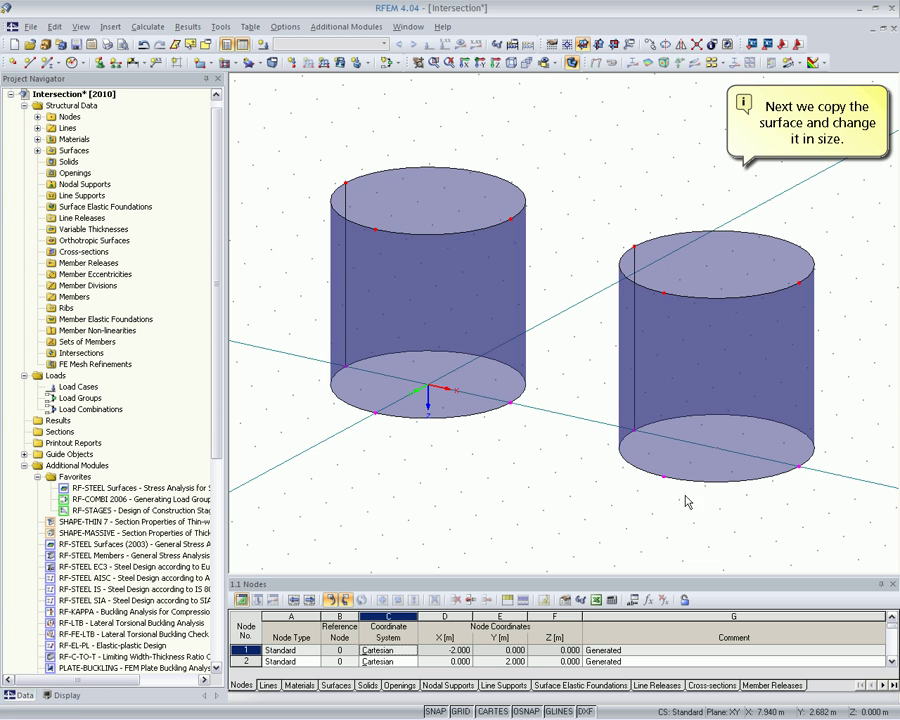
# Change the copied cylinder's bottom circle radius to 1.000 m
pyautogui.doubleClick(689, 485)
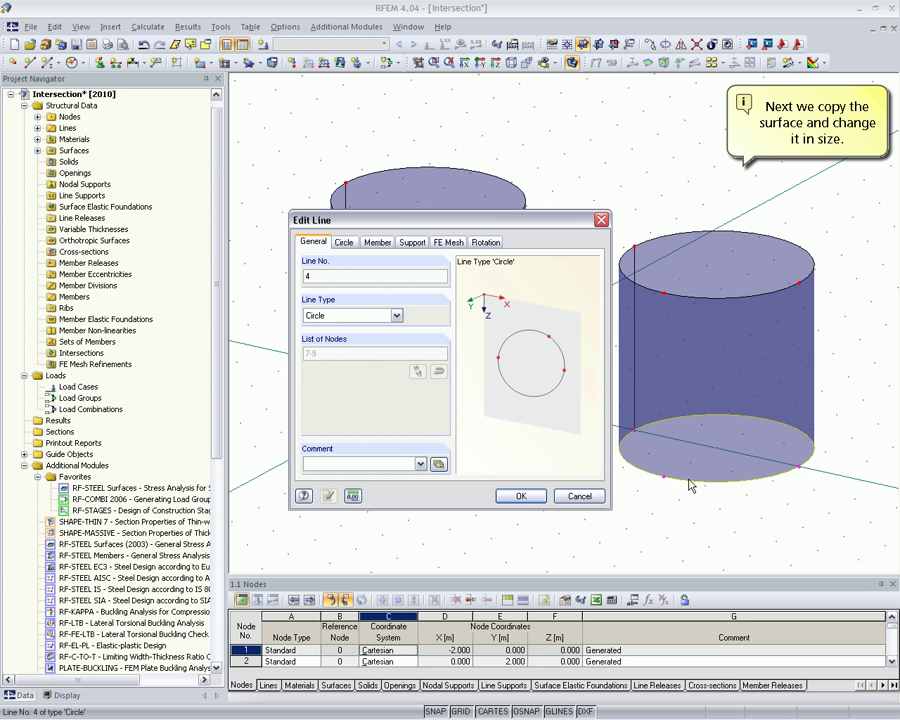
pyautogui.click(343, 242)
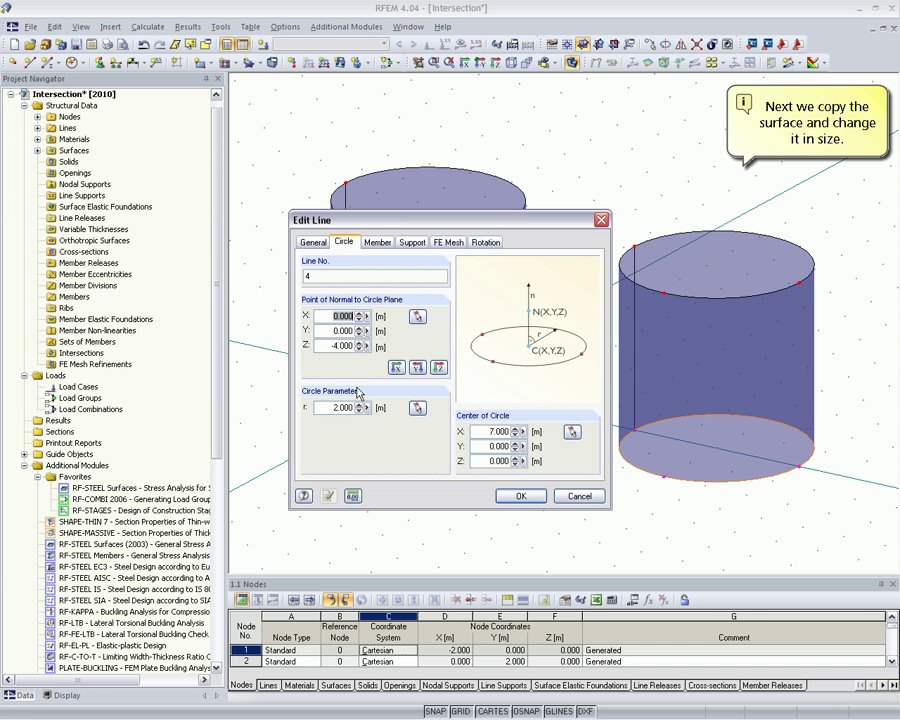
pyautogui.doubleClick(330, 408)
pyautogui.write('1')
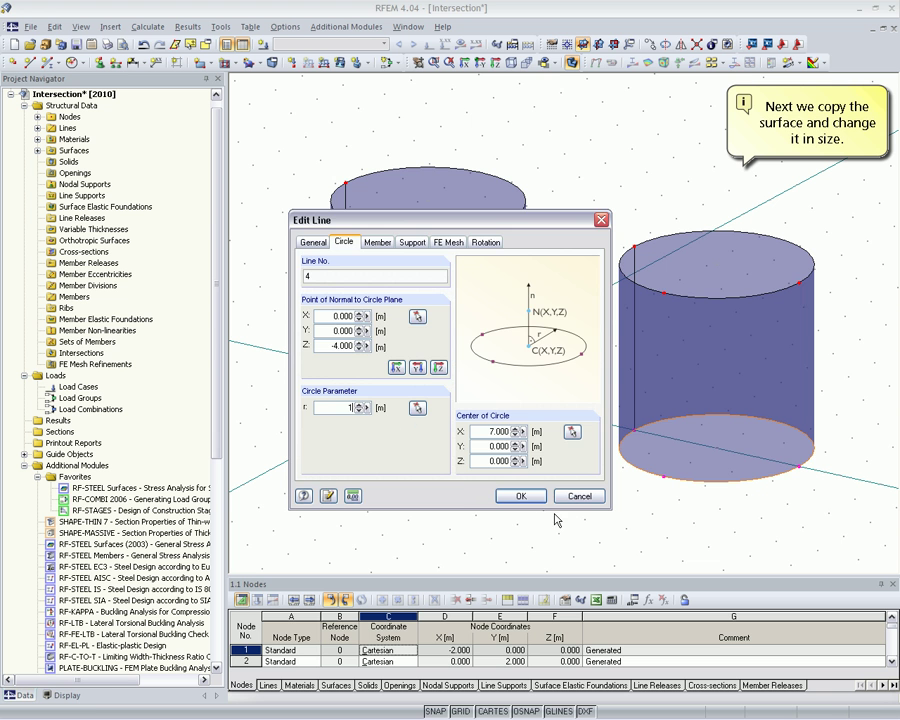
pyautogui.click(521, 496)
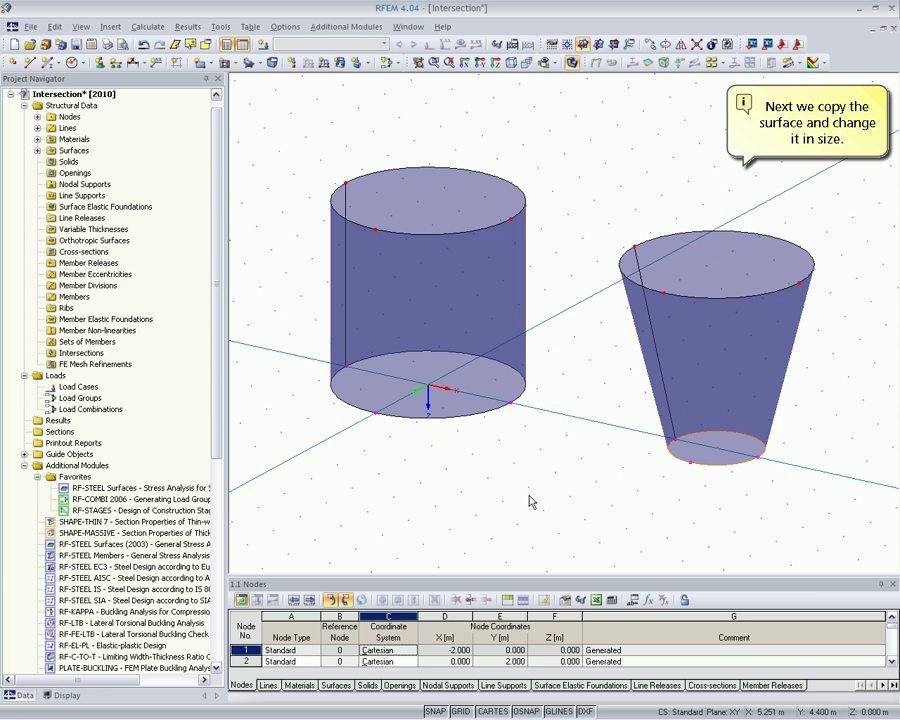
# Change the copied cylinder's top circle radius to 1.000 m
pyautogui.doubleClick(648, 293)
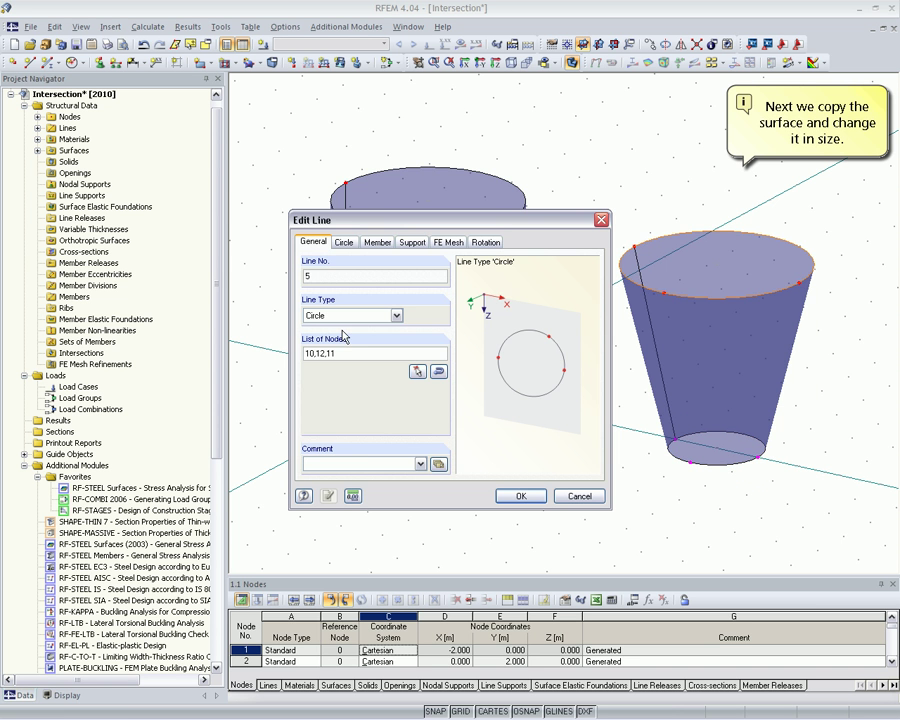
pyautogui.click(343, 243)
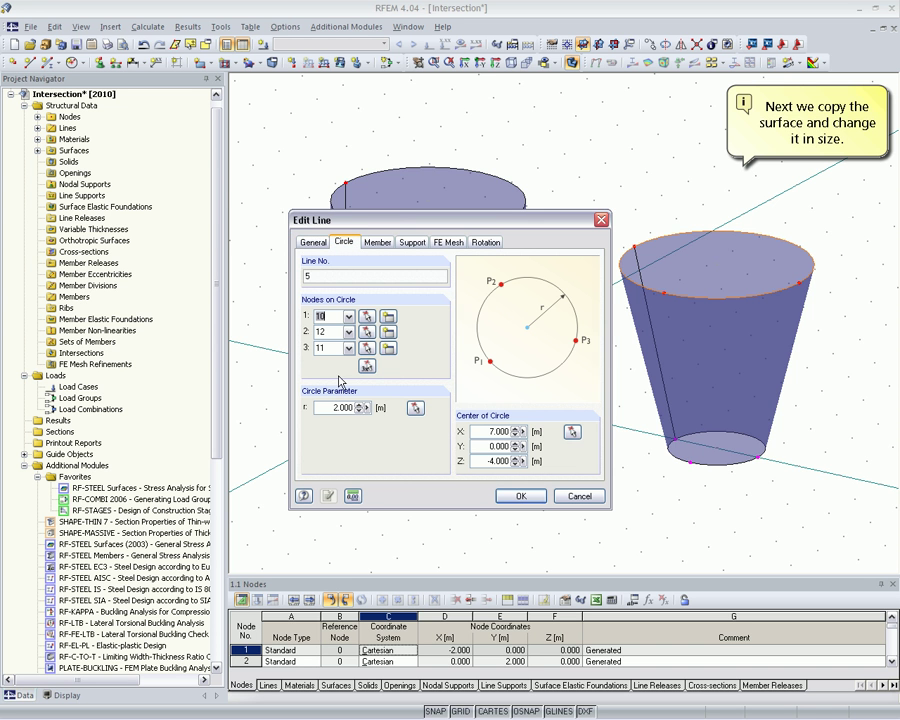
pyautogui.doubleClick(324, 411)
pyautogui.write('1')
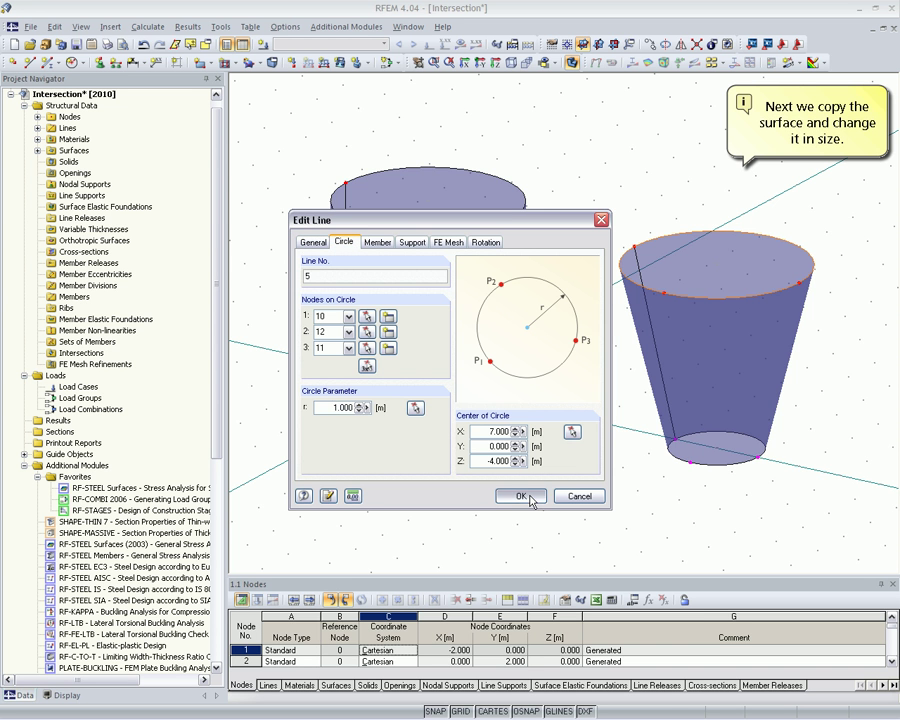
pyautogui.click(526, 497)
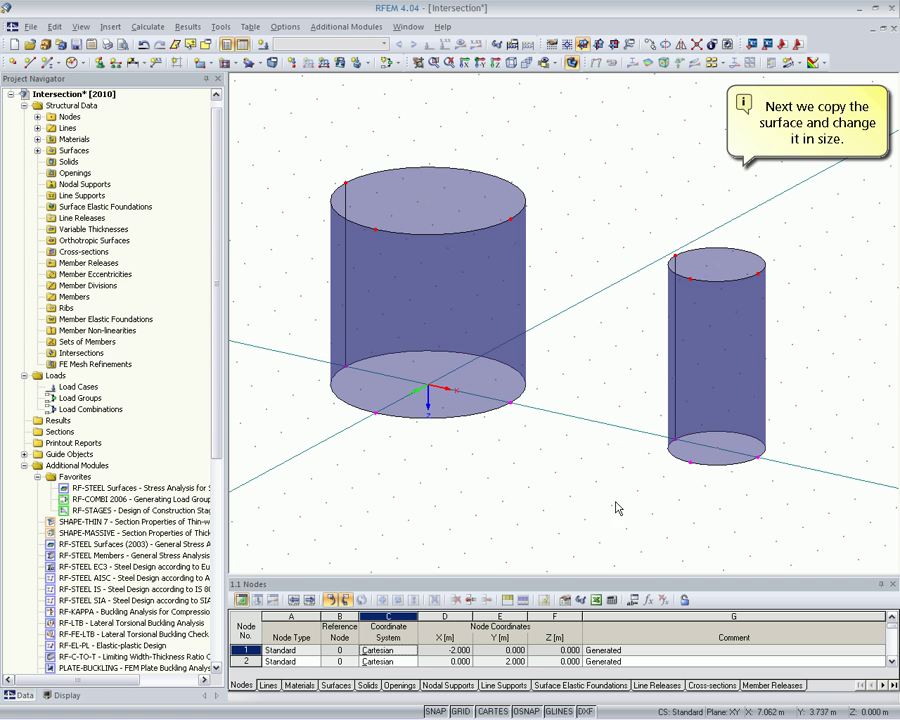
# Make XZ the working plane and select the smaller right cylinder
pyautogui.moveTo(614, 504); pyautogui.dragTo(577, 491, button='middle')
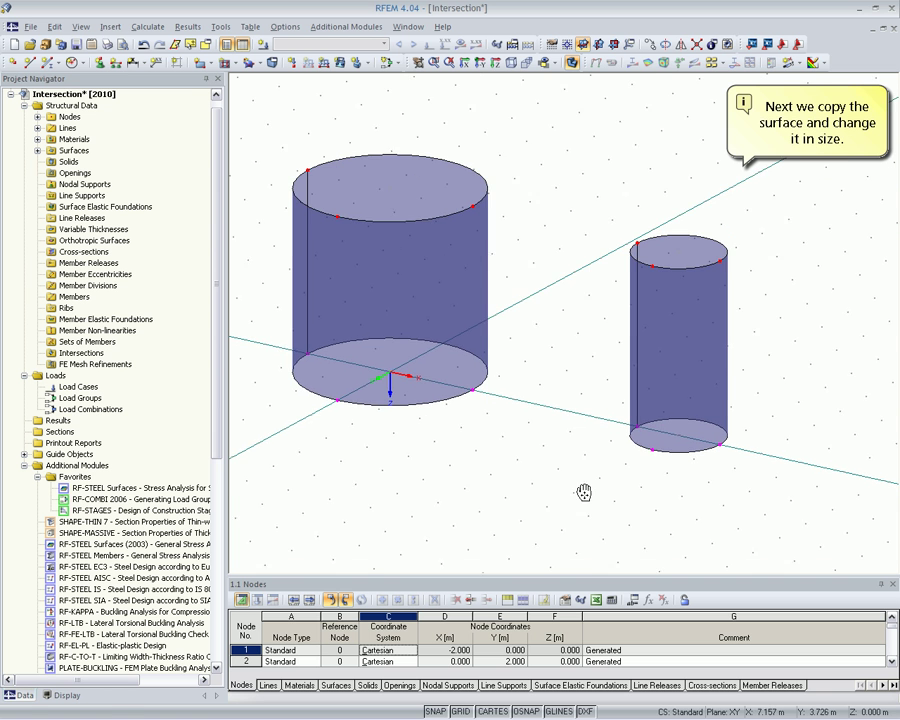
pyautogui.click(613, 44)
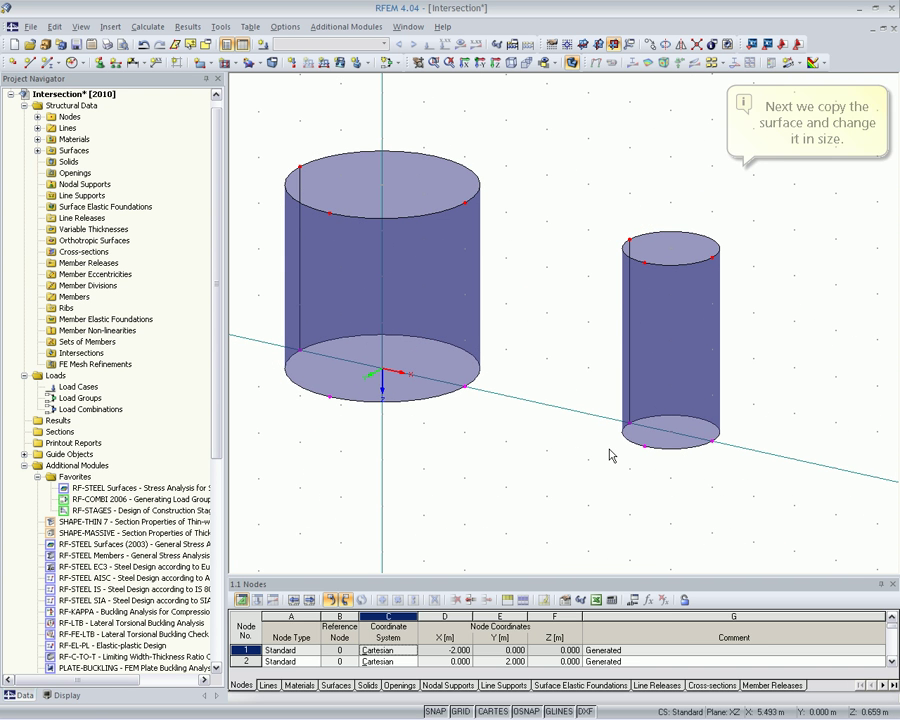
pyautogui.moveTo(615, 190); pyautogui.dragTo(755, 507)
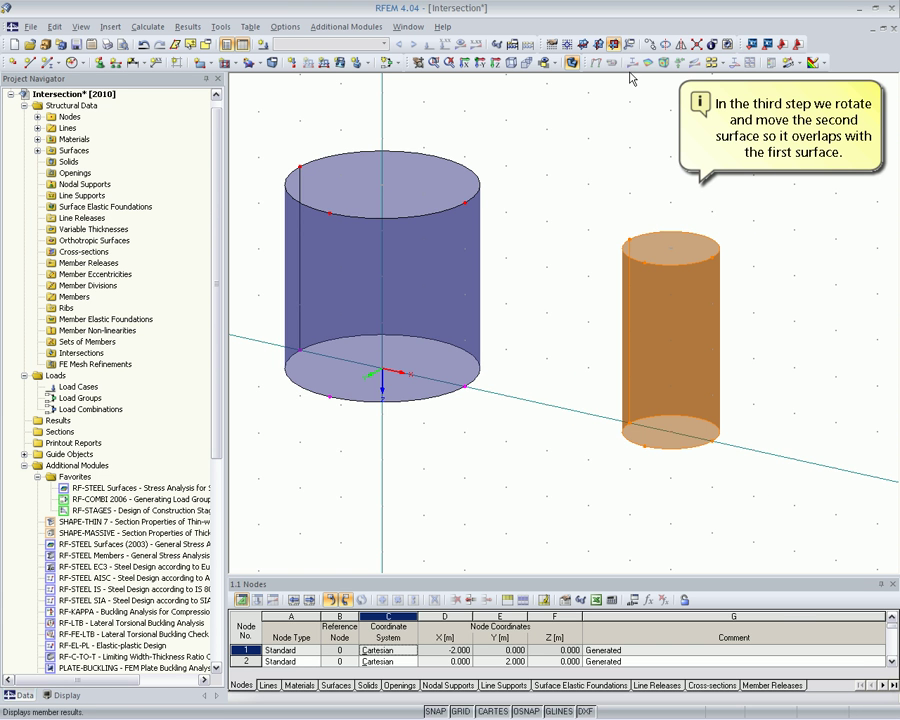
# Rotate the small cylinder −90° about a Y-parallel axis through its base node
pyautogui.click(665, 47)
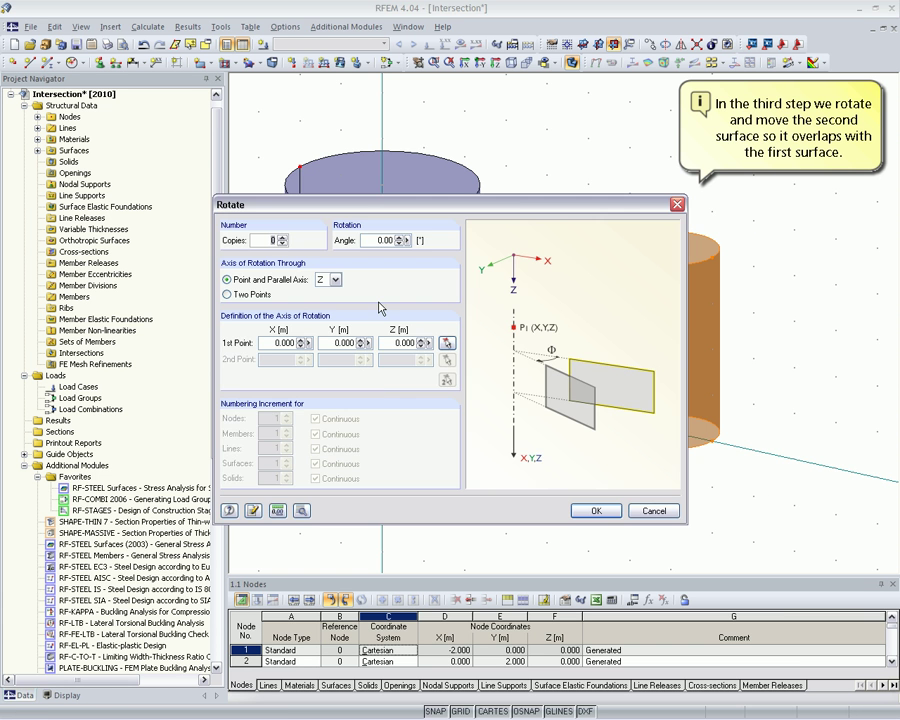
pyautogui.click(372, 238)
pyautogui.press('BackSpace')
pyautogui.click(336, 280)
pyautogui.click(335, 305)
pyautogui.click(446, 343)
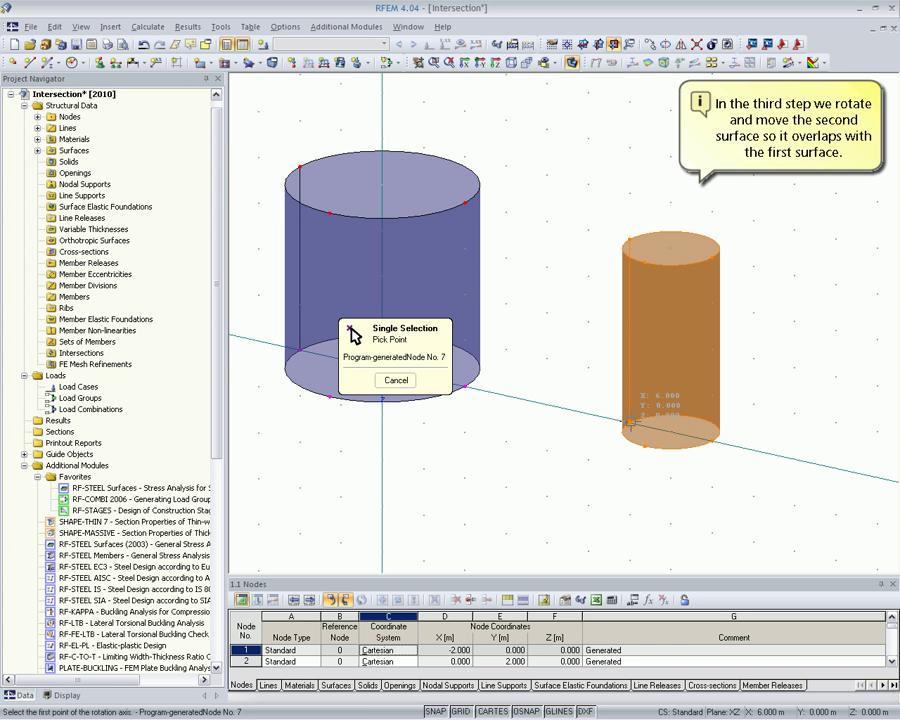
pyautogui.click(631, 423)
pyautogui.click(598, 512)
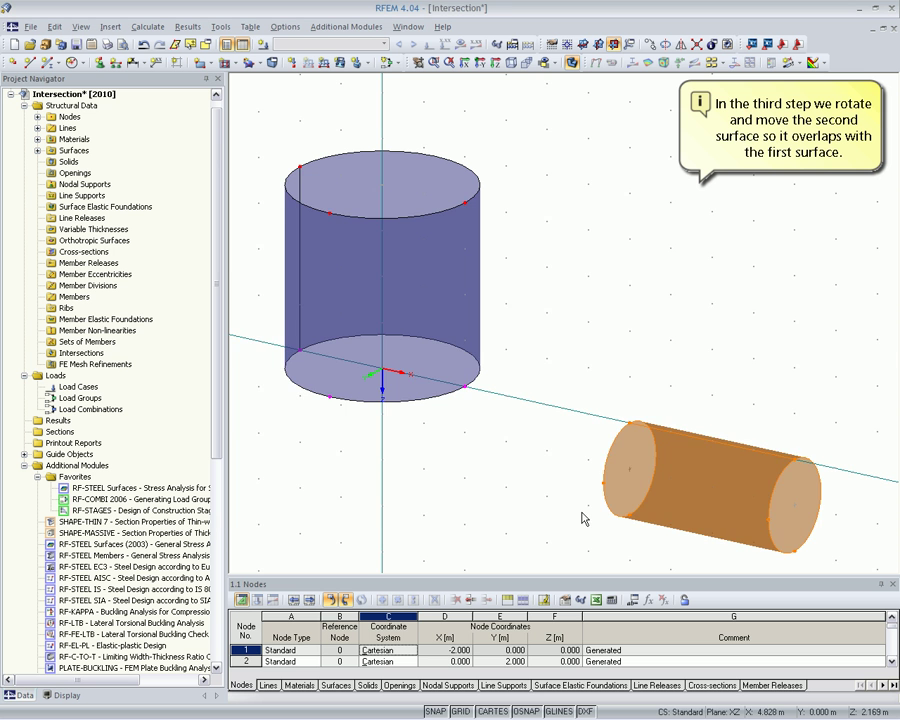
pyautogui.click(570, 519)
# Drag the horizontal cylinder into the upright cylinder's wall, then select both cylinder surfaces
pyautogui.moveTo(556, 530)
pyautogui.keyDown('ctrl'); pyautogui.mouseDown(button='middle')
pyautogui.moveTo(439, 484)
pyautogui.moveTo(514, 468)
pyautogui.moveTo(603, 474)
pyautogui.moveTo(727, 527)
pyautogui.moveTo(665, 386)
pyautogui.moveTo(587, 474)
pyautogui.moveTo(575, 472)
pyautogui.mouseUp(button='middle'); pyautogui.keyUp('ctrl')
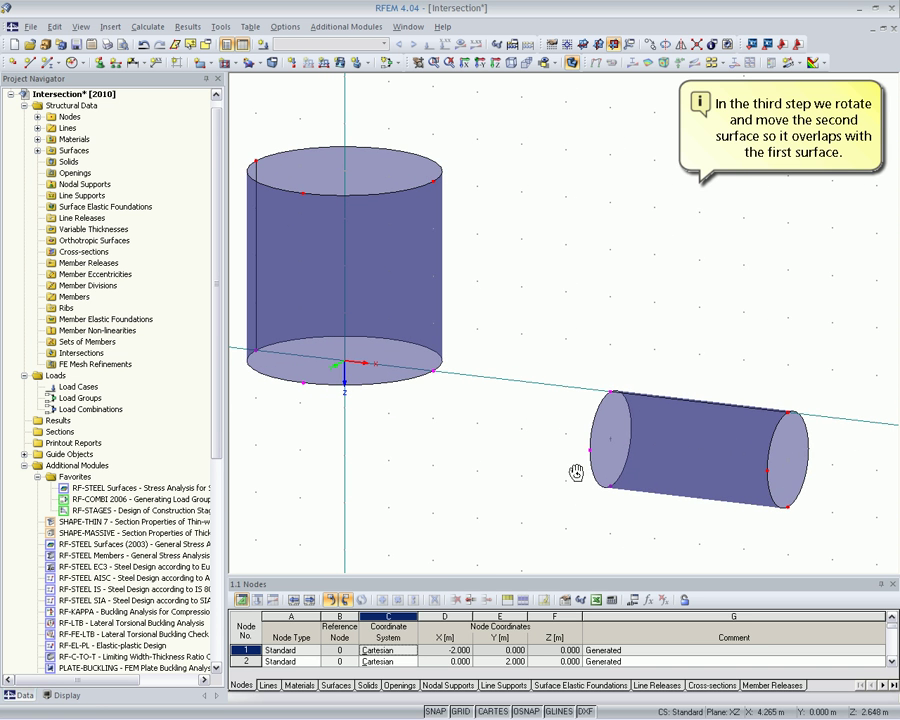
pyautogui.moveTo(533, 340); pyautogui.dragTo(812, 518)
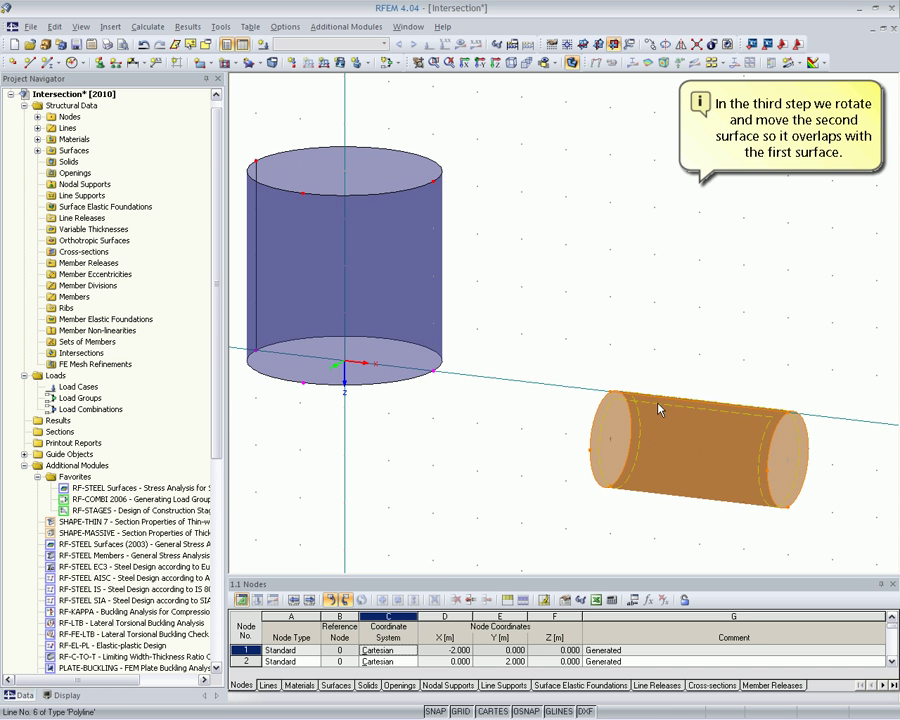
pyautogui.moveTo(614, 403); pyautogui.dragTo(384, 217)
pyautogui.moveTo(494, 408)
pyautogui.keyDown('ctrl'); pyautogui.mouseDown(button='middle')
pyautogui.moveTo(400, 468)
pyautogui.moveTo(175, 441)
pyautogui.moveTo(122, 420)
pyautogui.moveTo(623, 444)
pyautogui.moveTo(662, 392)
pyautogui.moveTo(564, 513)
pyautogui.mouseUp(button='middle'); pyautogui.keyUp('ctrl')
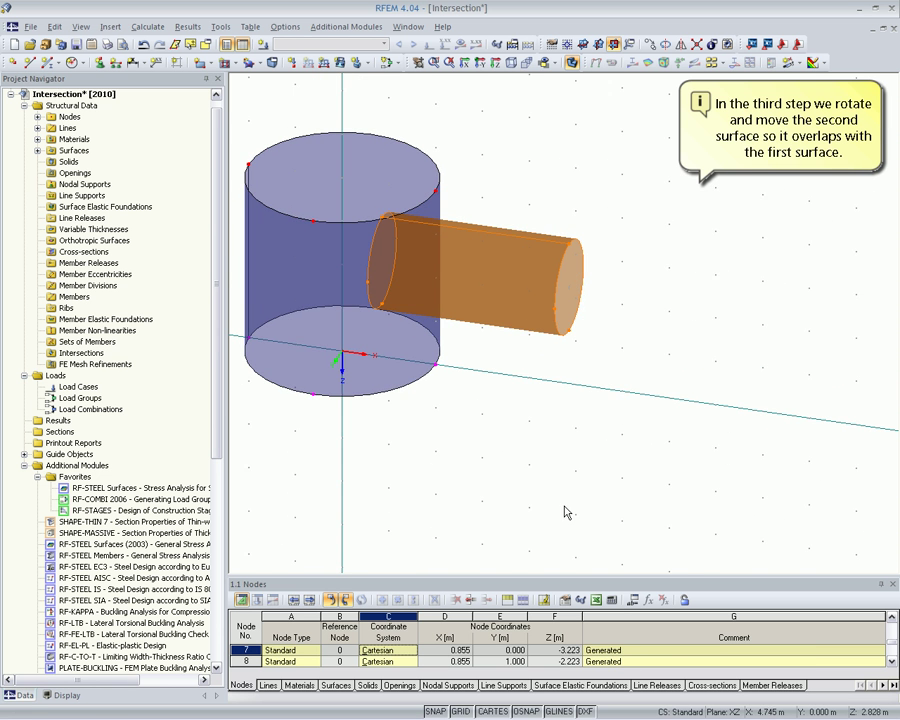
pyautogui.click(512, 62)
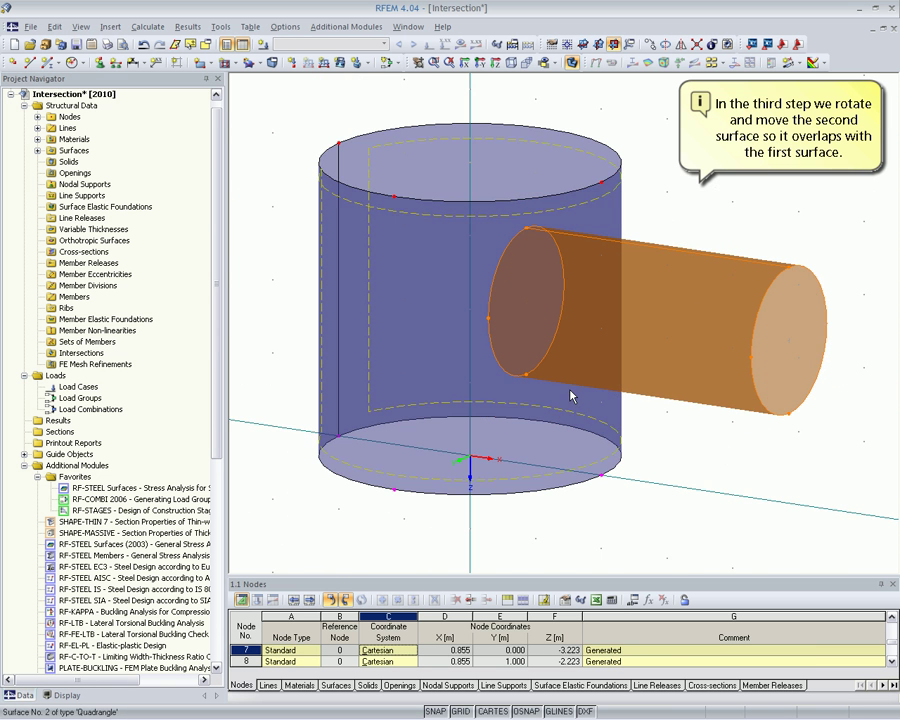
pyautogui.click(688, 473)
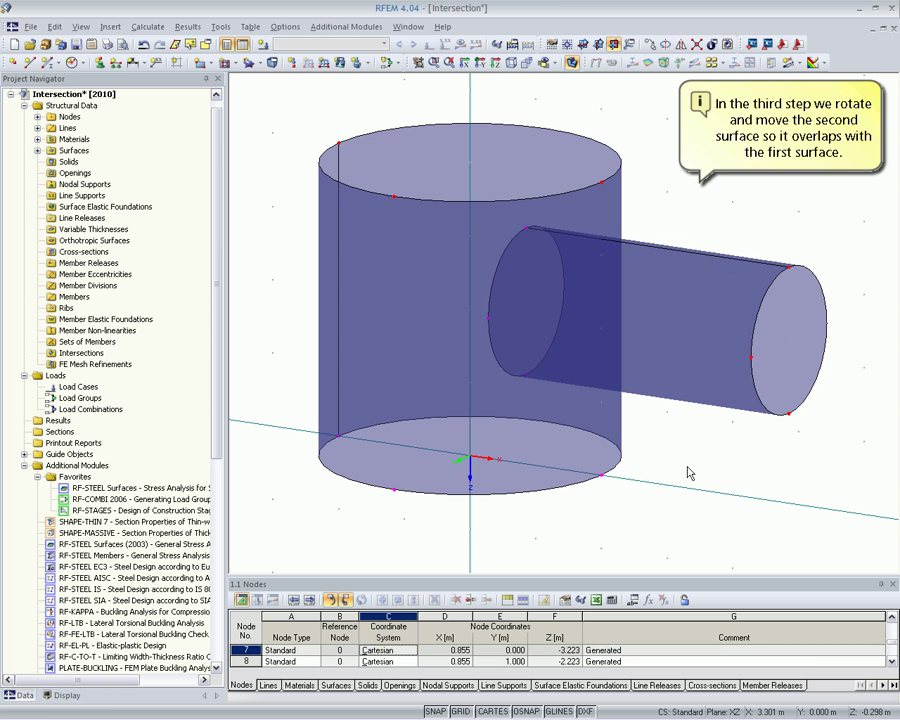
pyautogui.click(596, 427)
pyautogui.keyDown('ctrl'); pyautogui.click(631, 366); pyautogui.keyUp('ctrl')
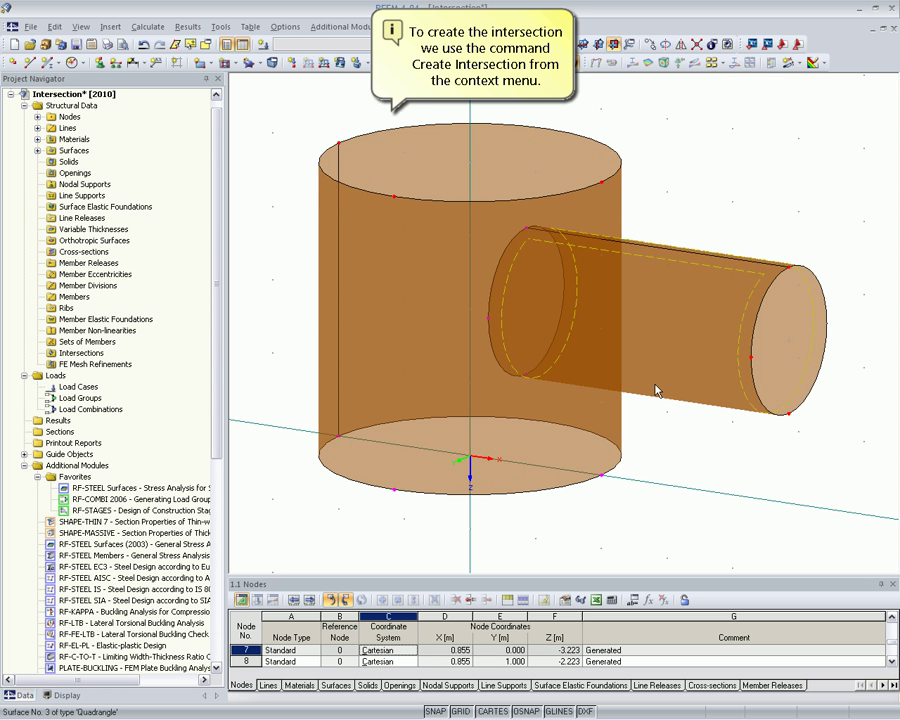
# Create an intersection between the two selected cylinder surfaces from the context menu
pyautogui.rightClick(656, 374)
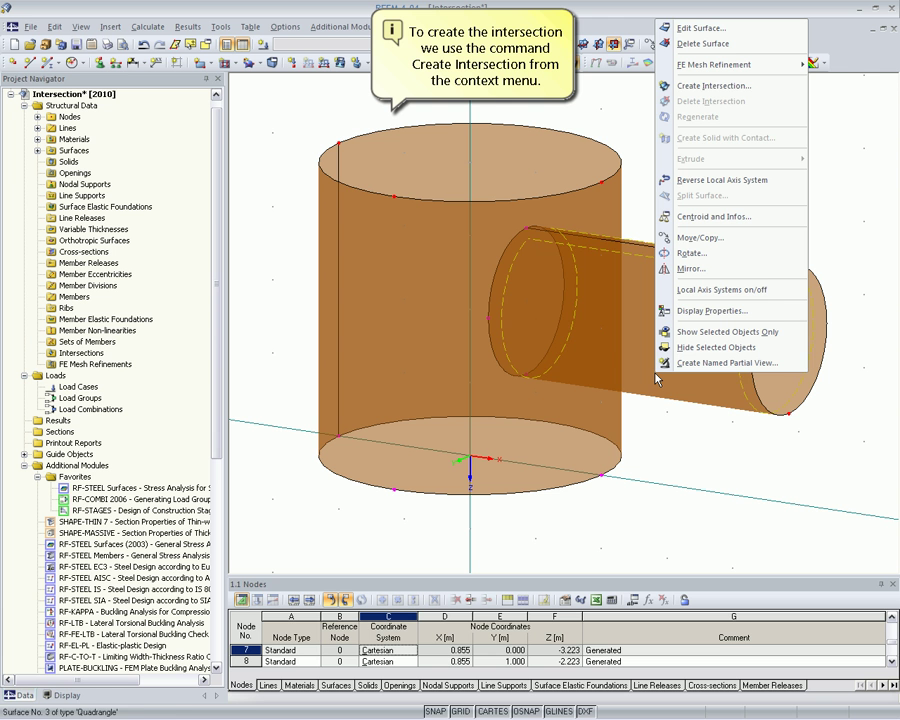
pyautogui.click(712, 88)
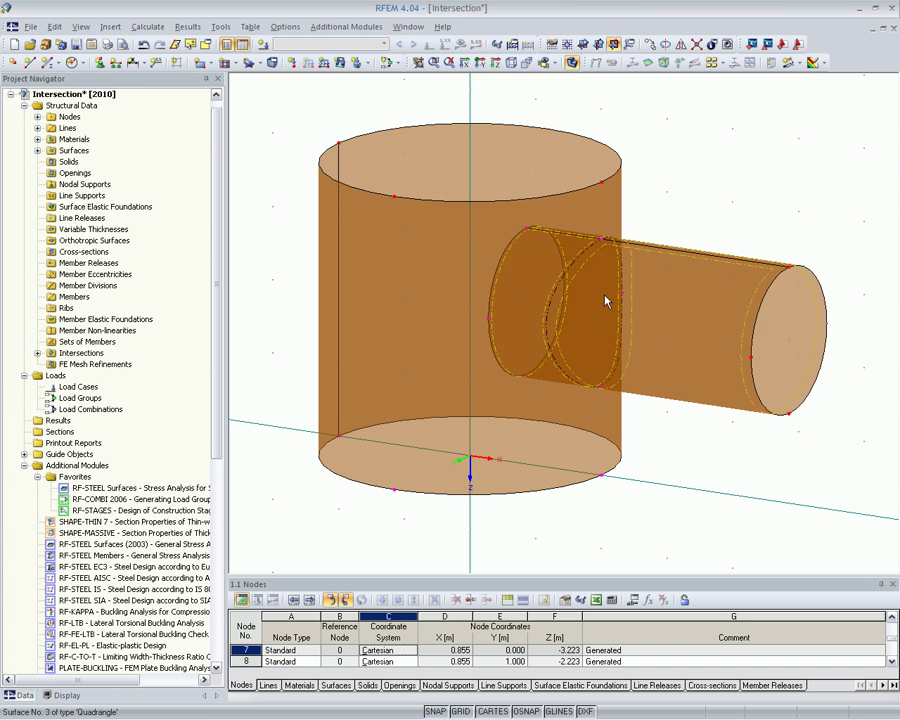
# Untick integrated components 2 - L-7 and the small cylinder's inner part in Edit Surface
pyautogui.doubleClick(680, 388)
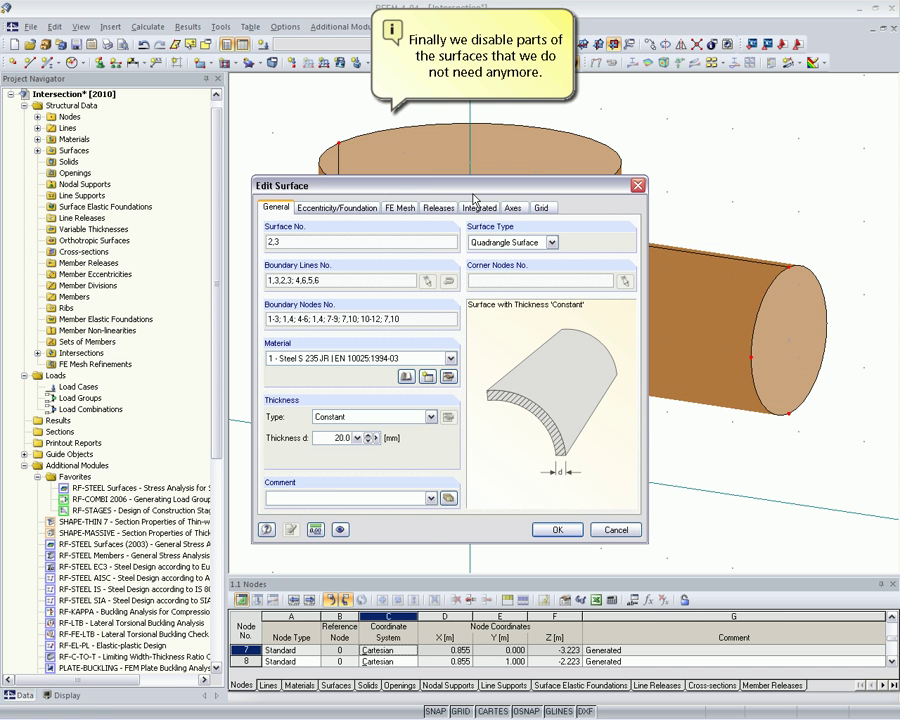
pyautogui.moveTo(252, 191); pyautogui.dragTo(247, 192)
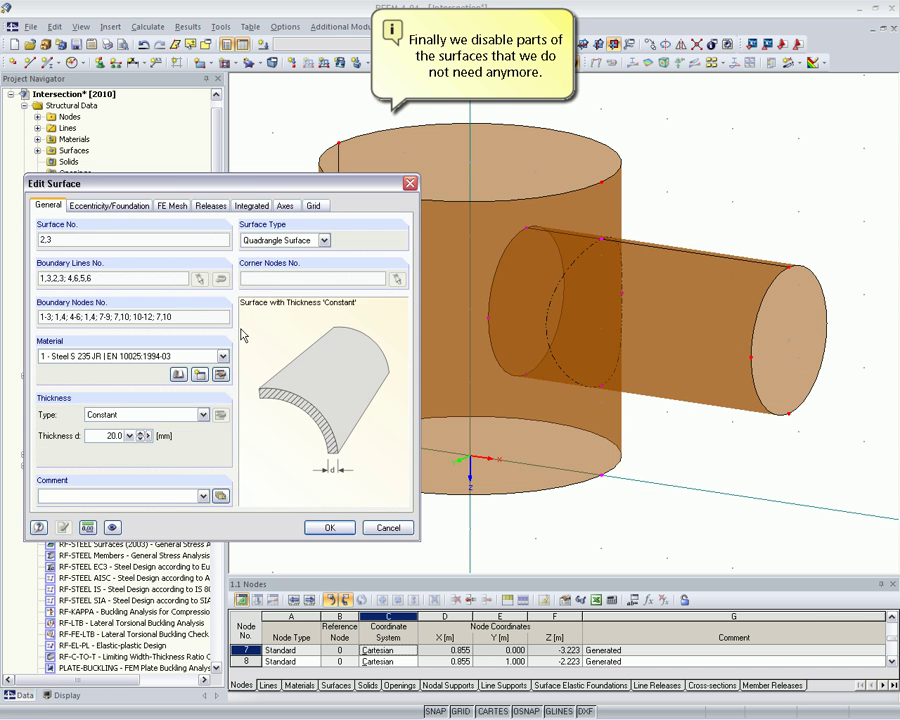
pyautogui.click(250, 206)
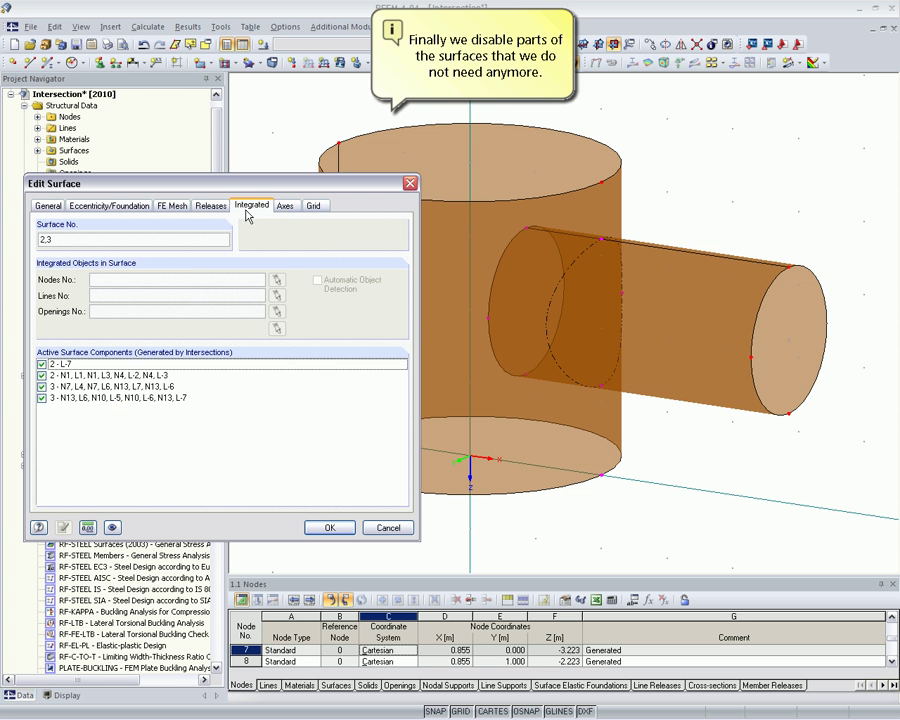
pyautogui.click(95, 365)
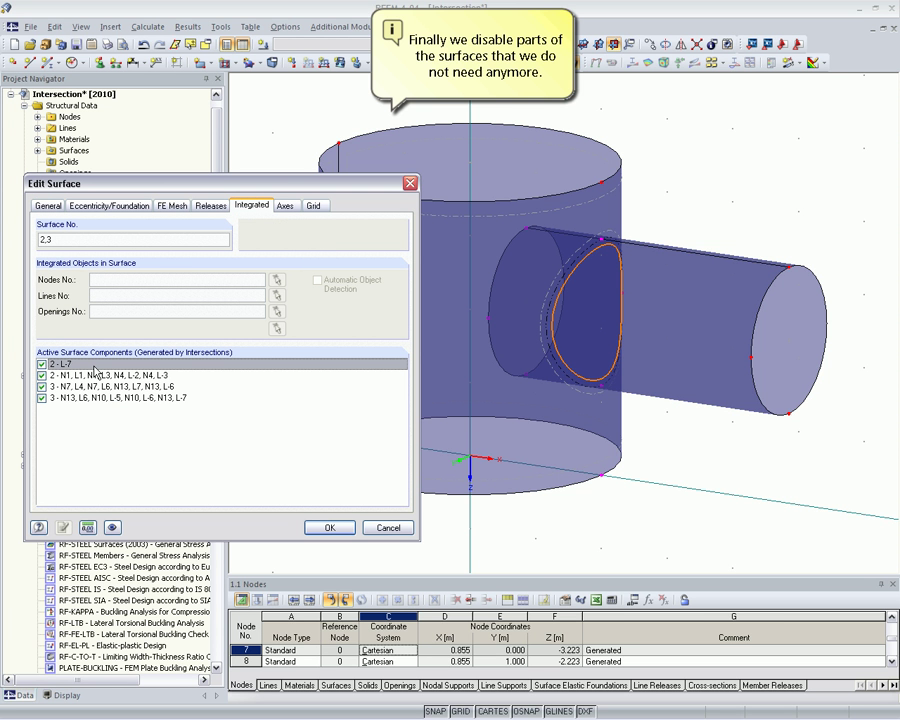
pyautogui.click(42, 365)
pyautogui.click(84, 376)
pyautogui.click(79, 386)
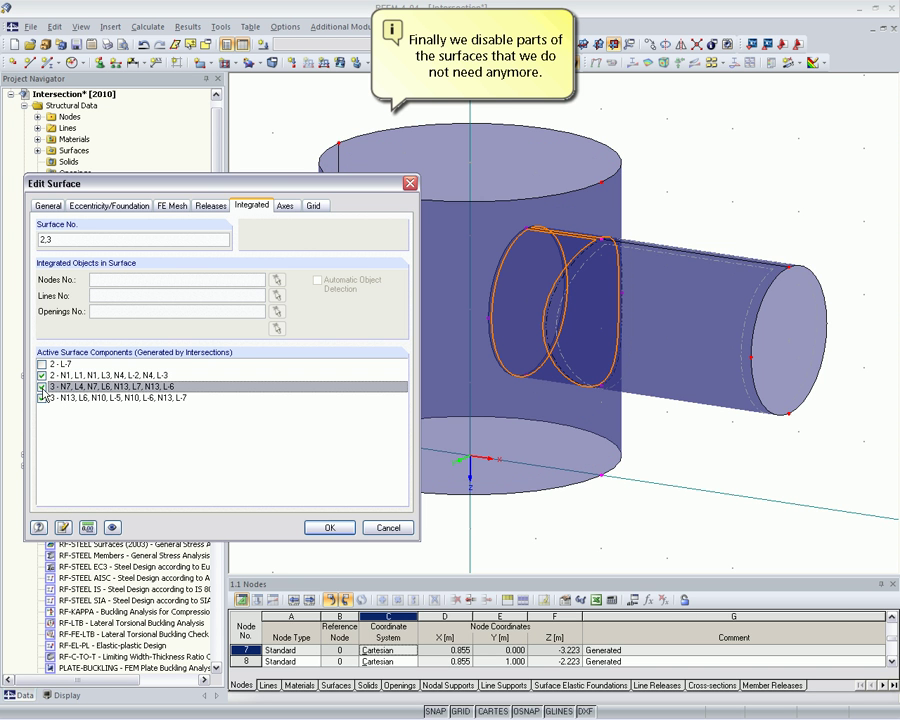
pyautogui.click(70, 401)
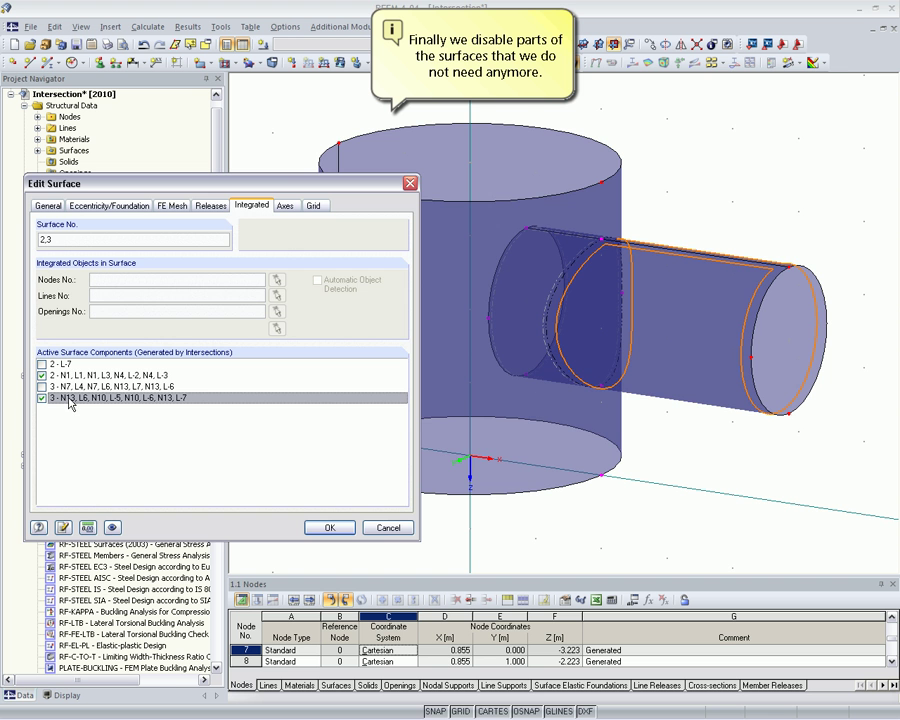
pyautogui.click(327, 530)
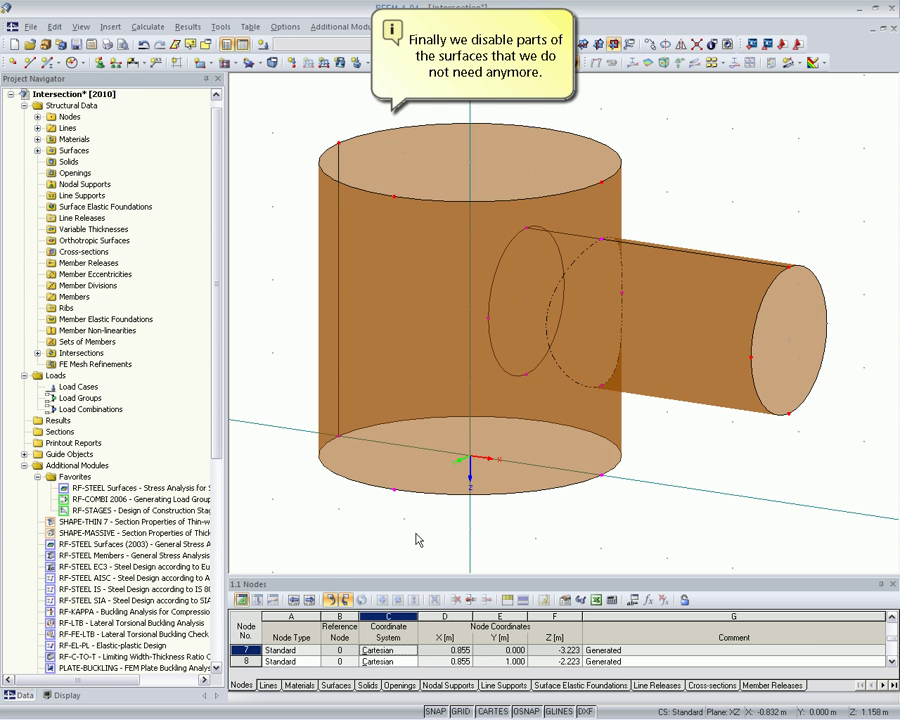
# Define a new line support type with all displacements and rotations restrained
pyautogui.moveTo(636, 544)
pyautogui.keyDown('ctrl'); pyautogui.mouseDown(button='middle')
pyautogui.moveTo(777, 503)
pyautogui.moveTo(836, 444)
pyautogui.moveTo(732, 456)
pyautogui.moveTo(700, 430)
pyautogui.mouseUp(button='middle'); pyautogui.keyUp('ctrl')
pyautogui.click(116, 62)
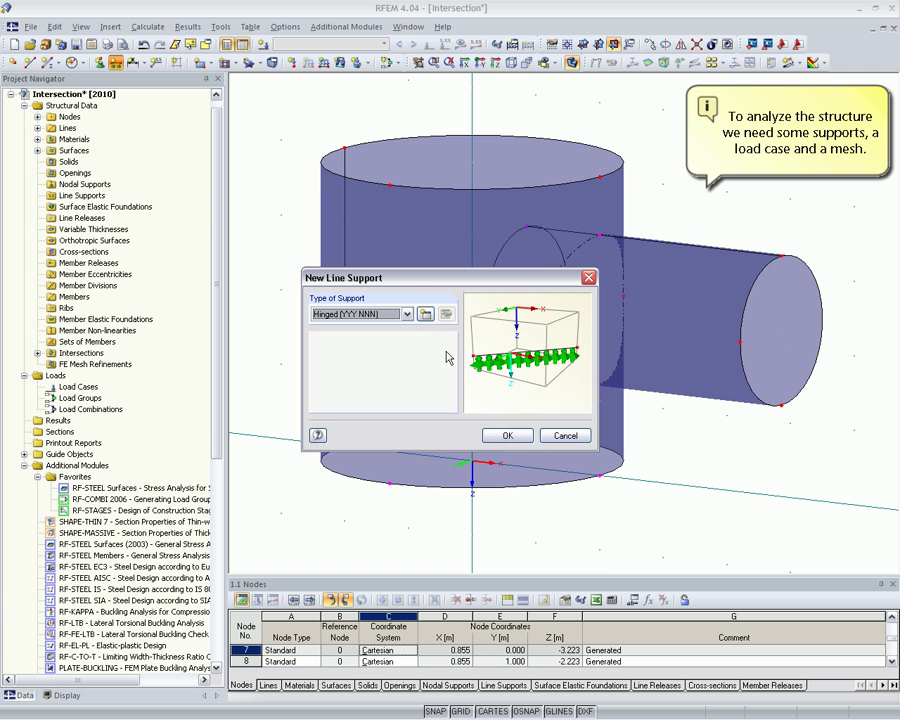
pyautogui.click(407, 314)
pyautogui.click(408, 322)
pyautogui.click(425, 314)
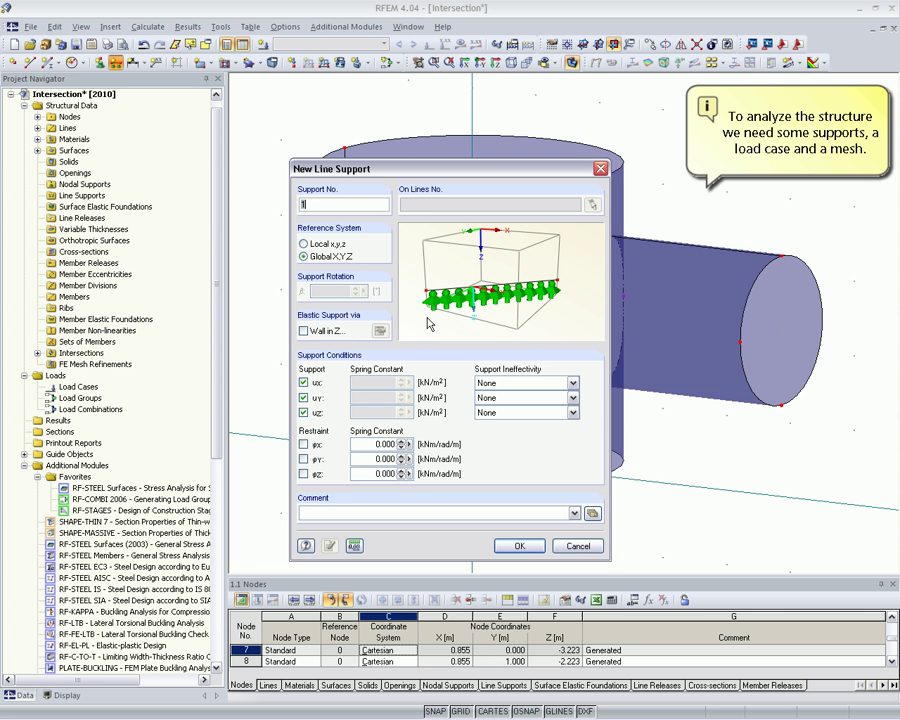
pyautogui.click(303, 444)
pyautogui.click(303, 459)
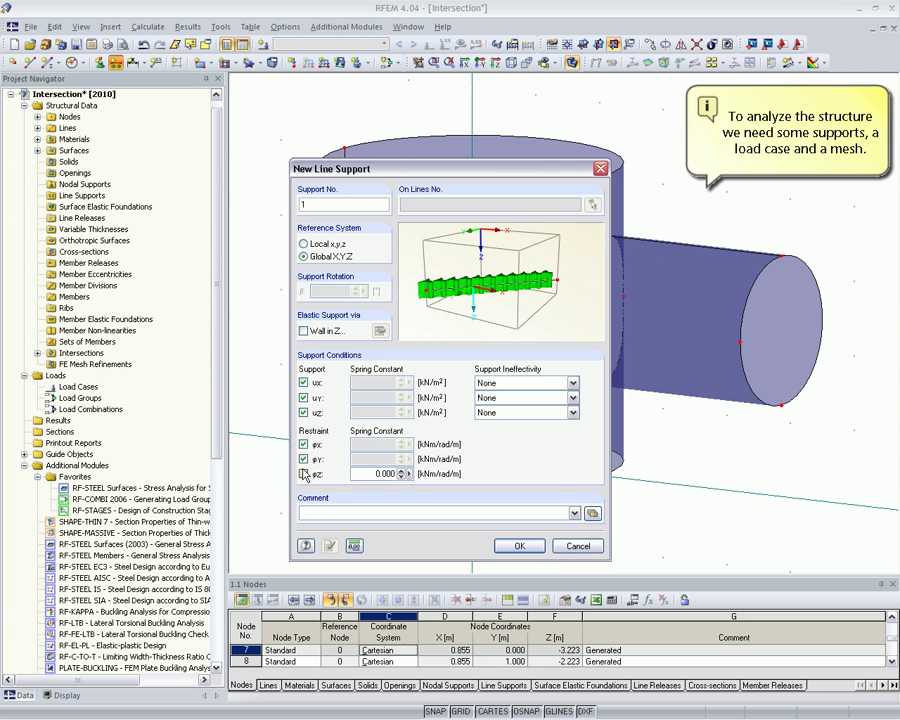
pyautogui.click(303, 474)
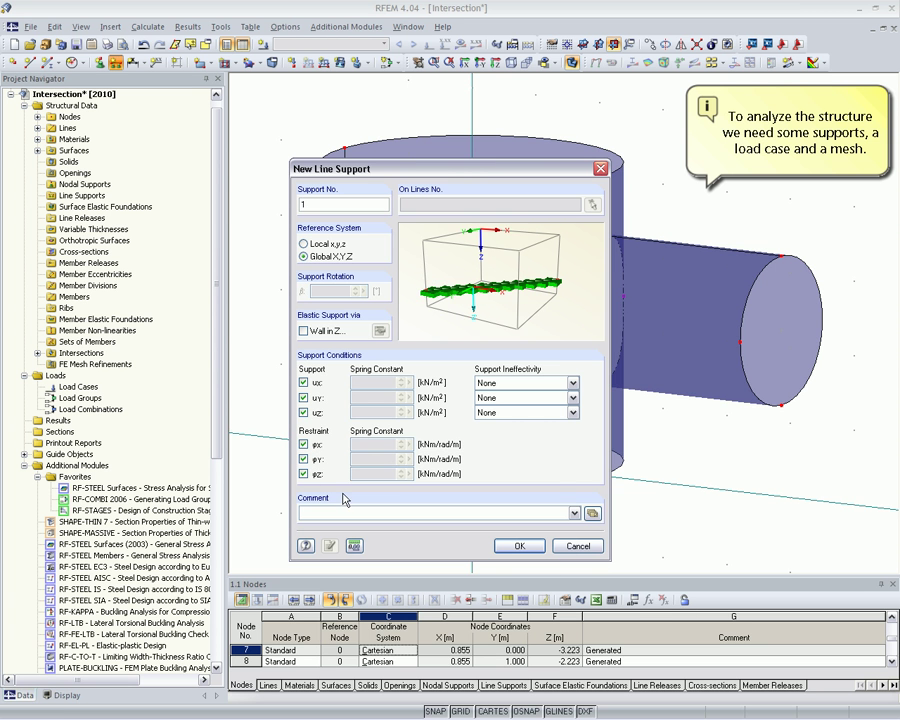
pyautogui.click(519, 546)
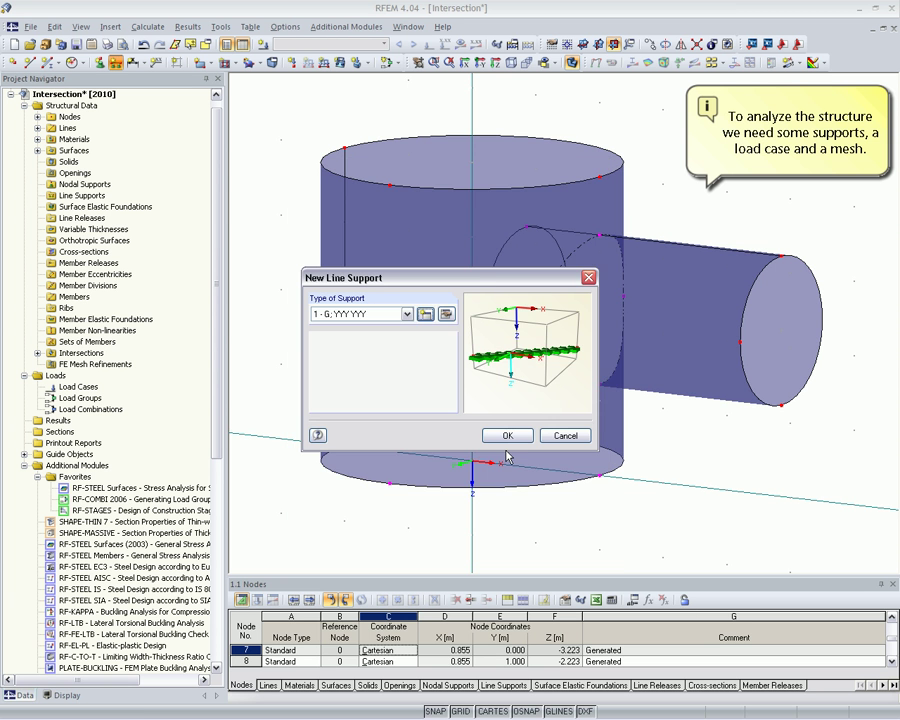
# Apply the fully fixed support to the upright cylinder's bottom circular edge
pyautogui.click(506, 436)
pyautogui.click(488, 486)
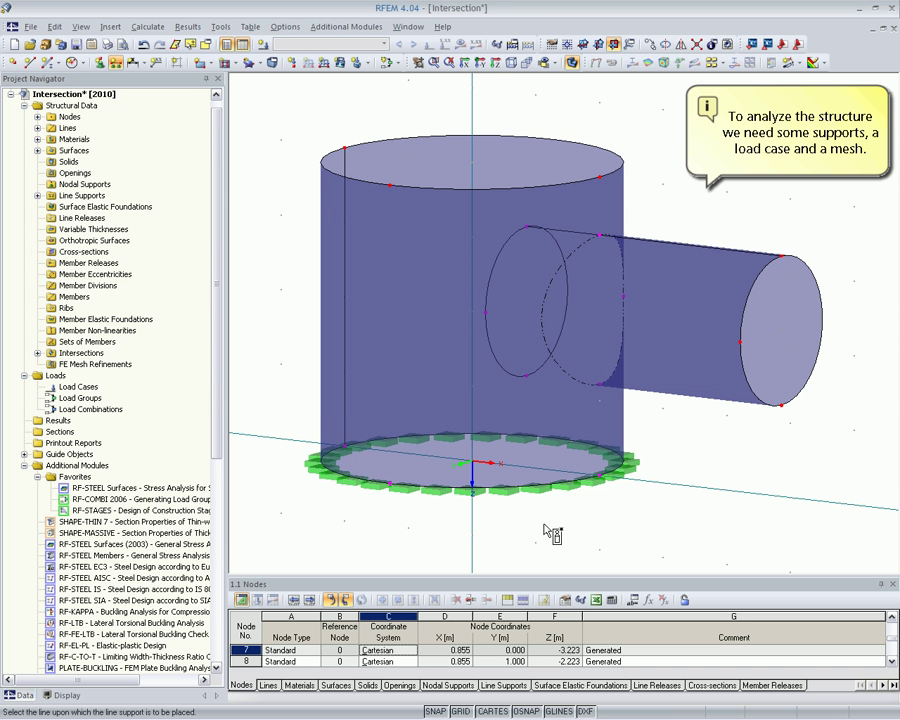
pyautogui.press('Escape')
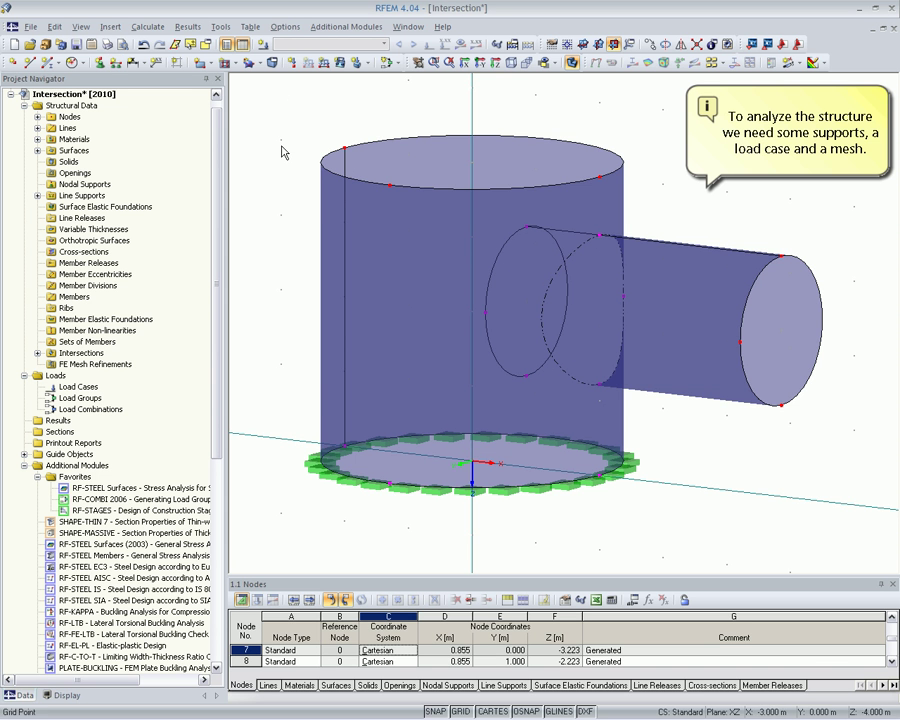
pyautogui.click(263, 44)
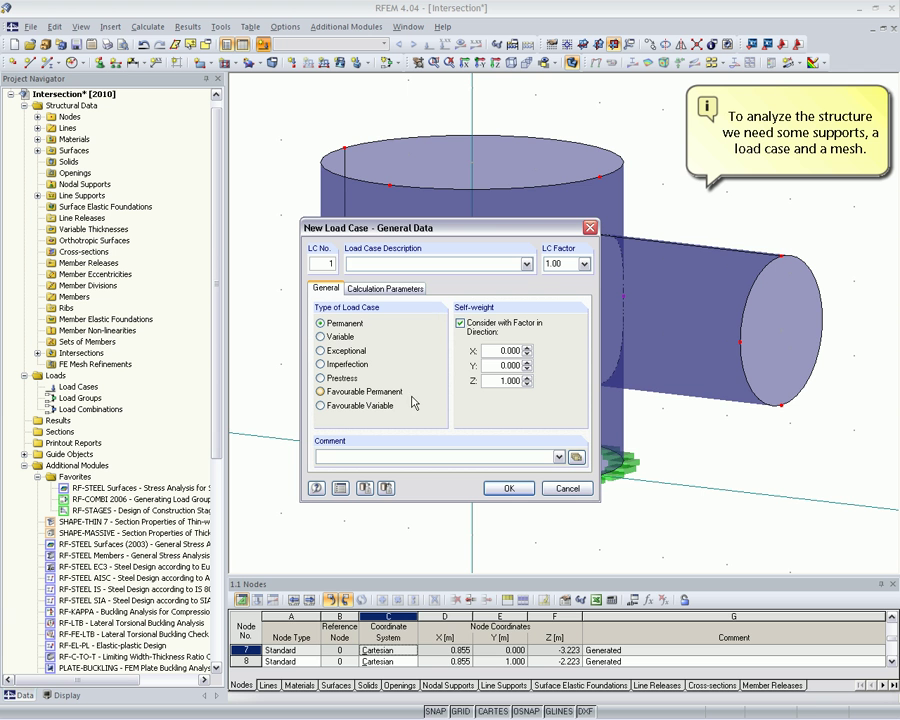
# Create permanent load case LC1 'Self-weight' with self-weight factor 1.000 in Z
pyautogui.click(526, 264)
pyautogui.click(515, 277)
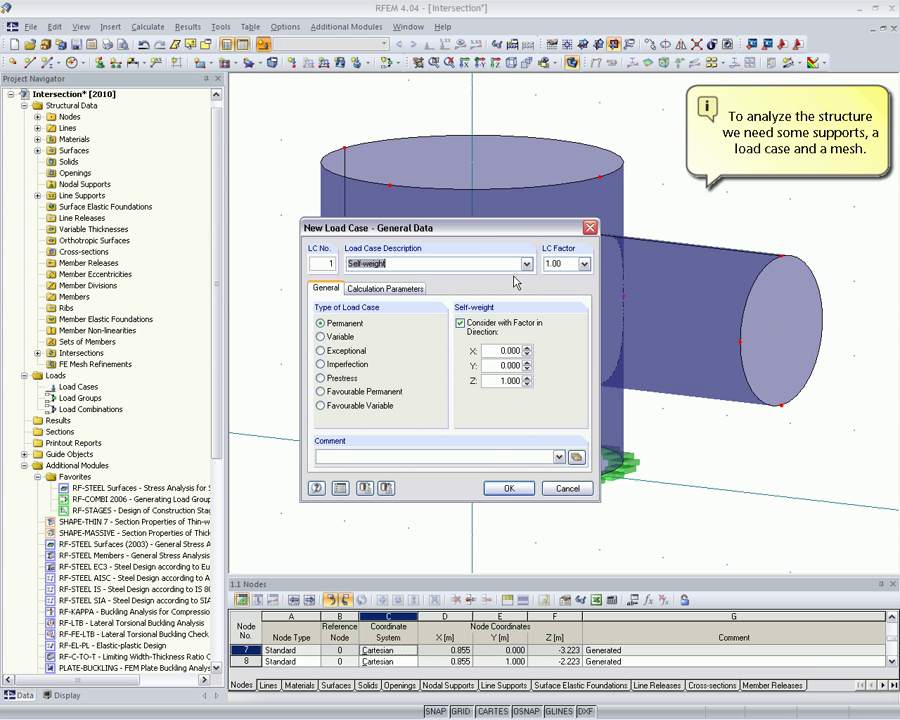
pyautogui.click(508, 487)
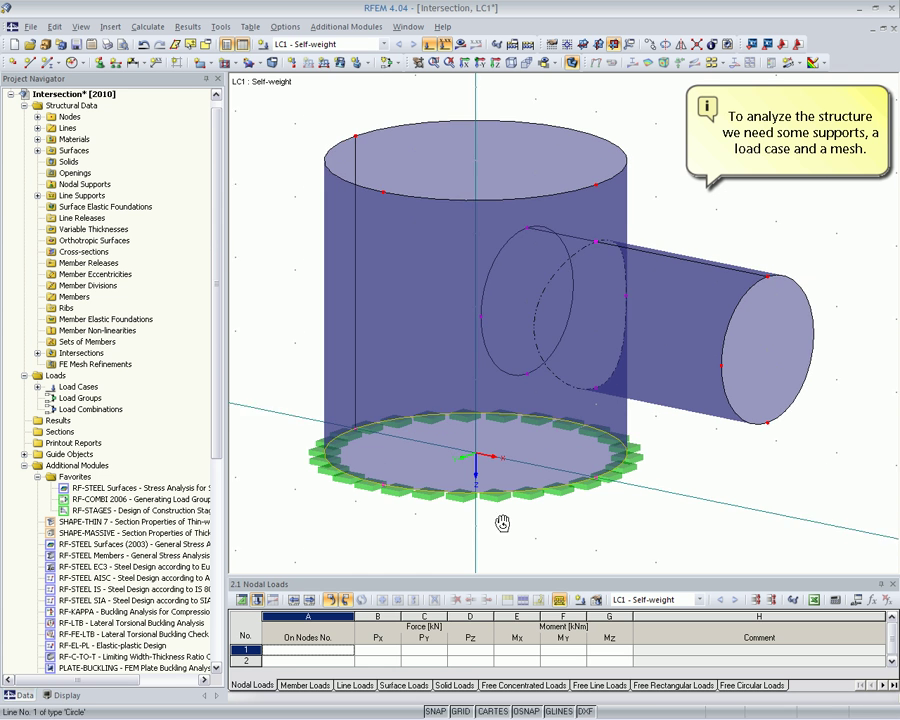
pyautogui.click(160, 27)
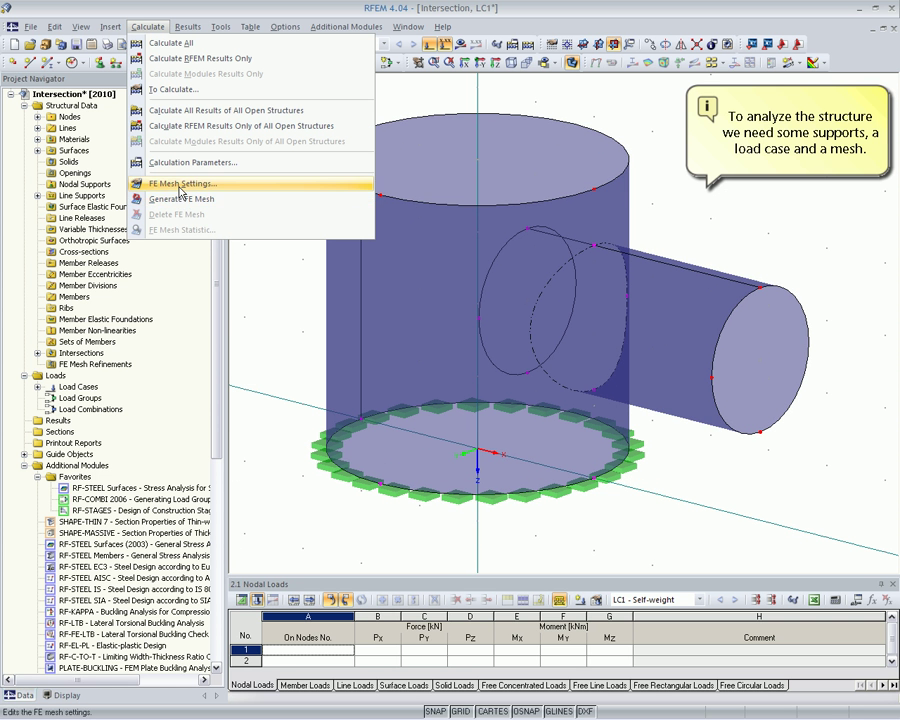
# Mesh both cylinders with a 0.100 m target element length, mapped mesh preferred, regenerating on confirm
pyautogui.click(180, 183)
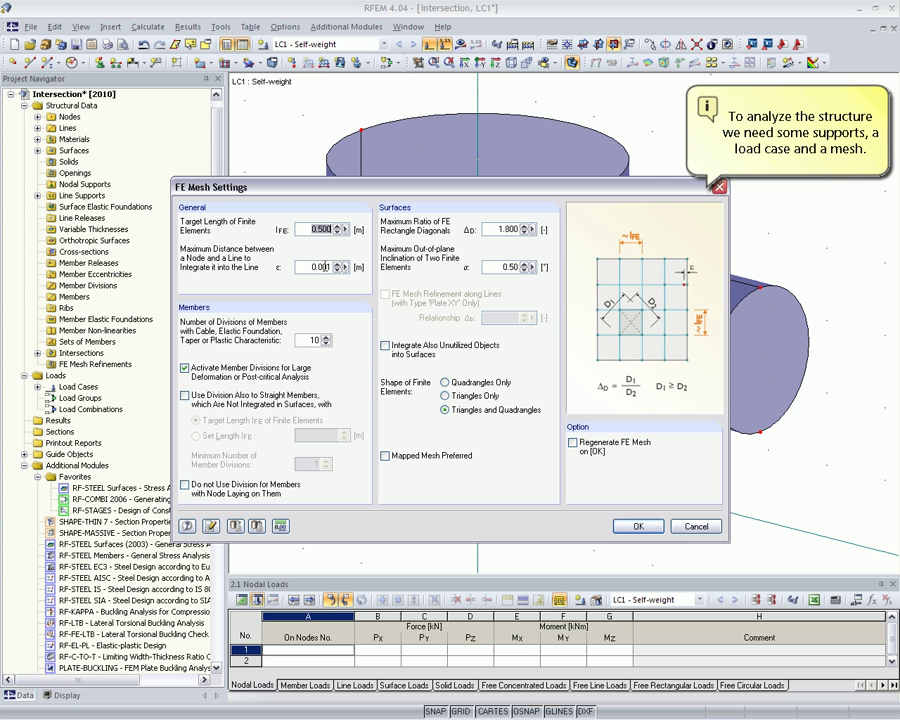
pyautogui.click(320, 229)
pyautogui.moveTo(308, 229); pyautogui.dragTo(343, 235)
pyautogui.write('0,1')
pyautogui.click(387, 458)
pyautogui.click(573, 442)
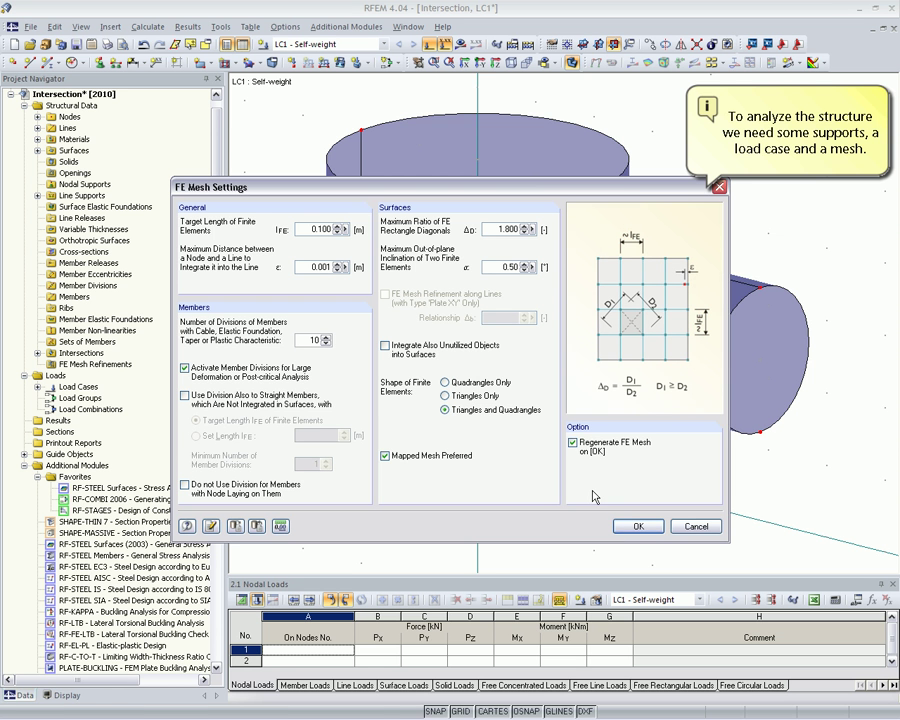
pyautogui.click(640, 528)
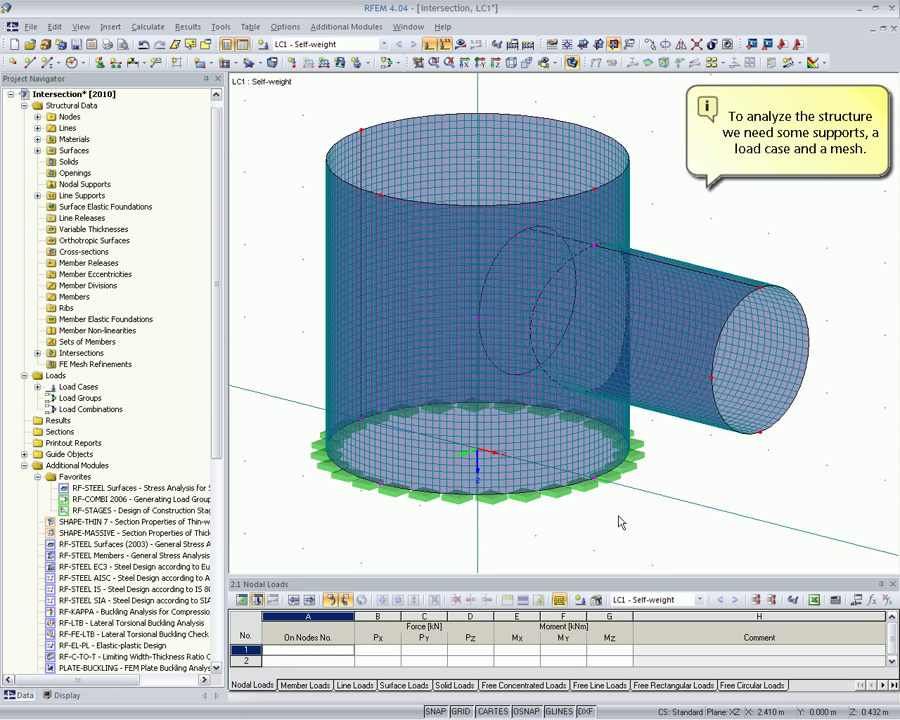
pyautogui.keyDown('ctrl'); pyautogui.moveTo(619, 522); pyautogui.dragTo(397, 427, button='middle'); pyautogui.keyUp('ctrl')
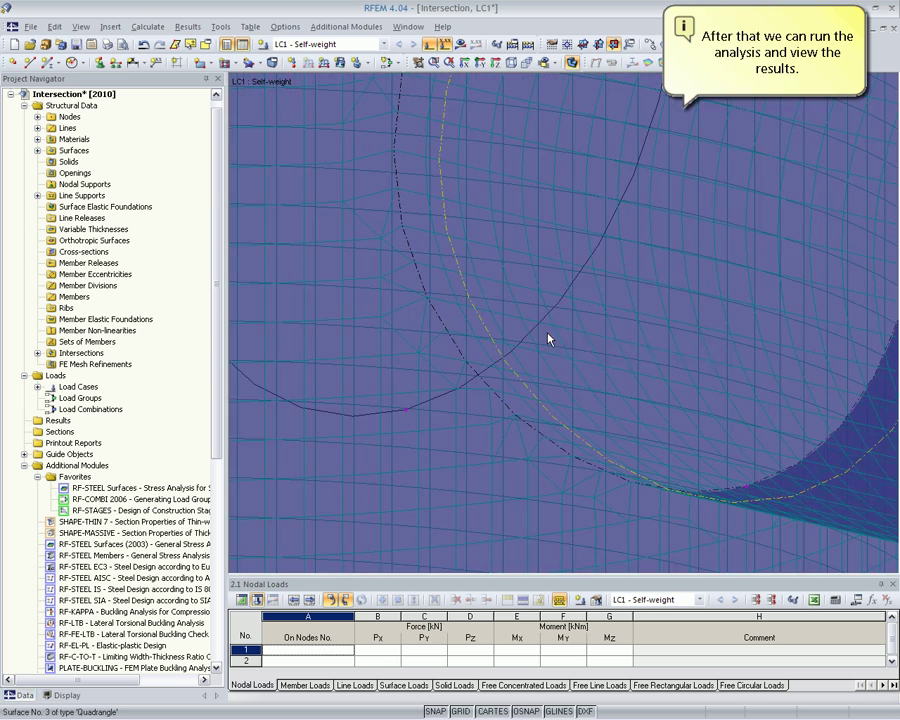
pyautogui.scroll(-5, 548, 339)
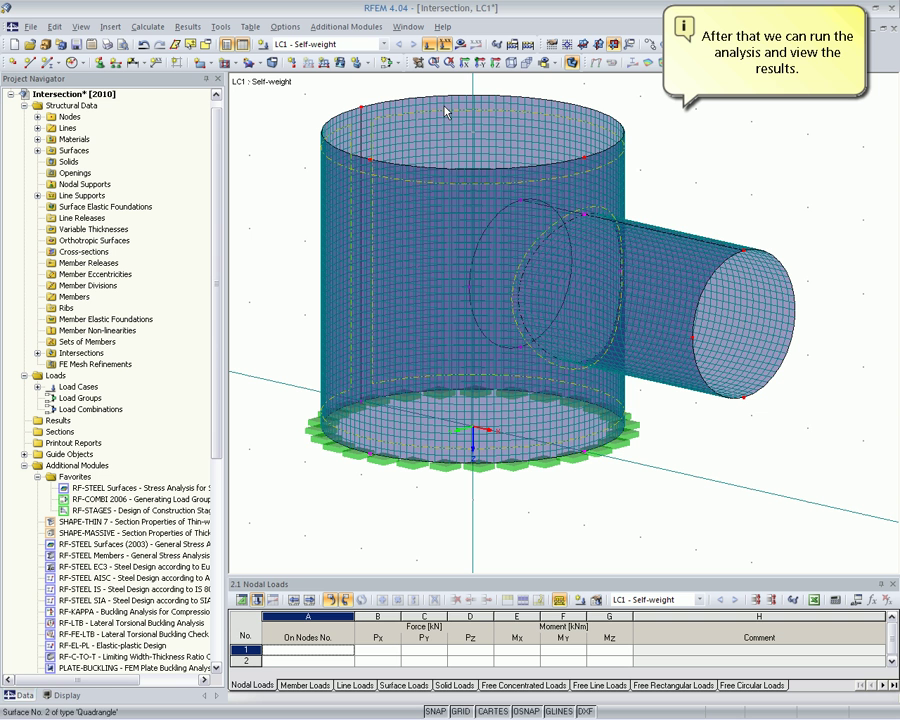
# Calculate LC1 and show the von Mises equivalent stress contours, peaking at 2.14 kN/cm²
pyautogui.click(460, 44)
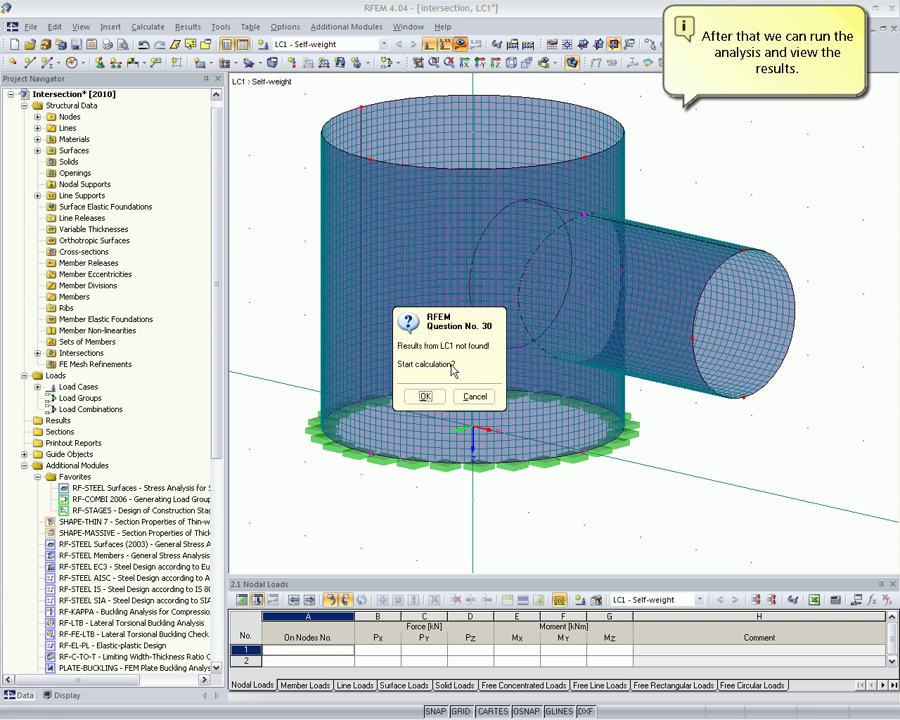
pyautogui.click(425, 396)
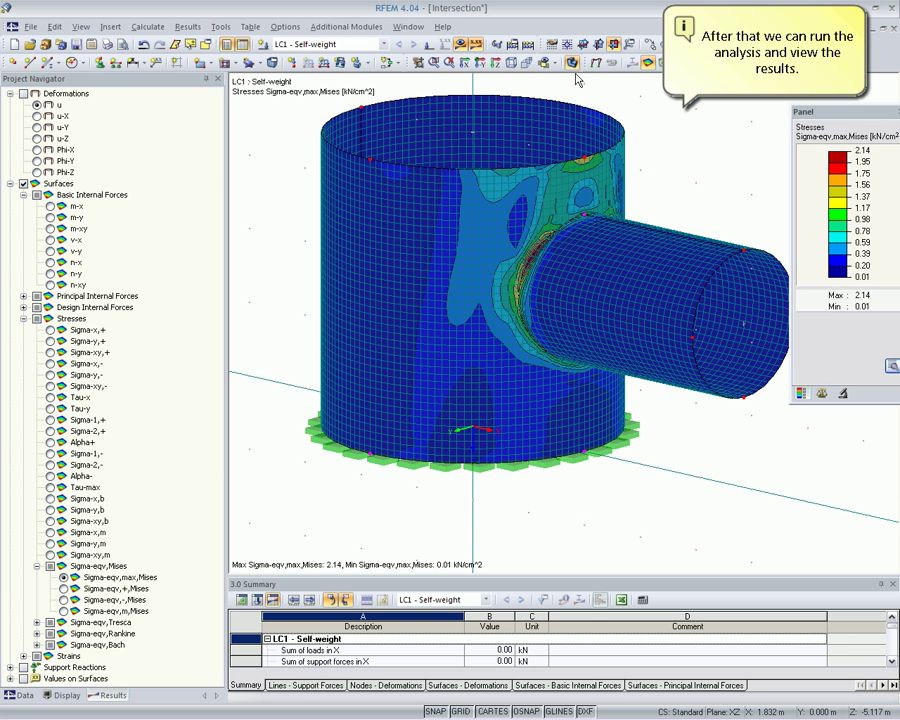
pyautogui.click(400, 46)
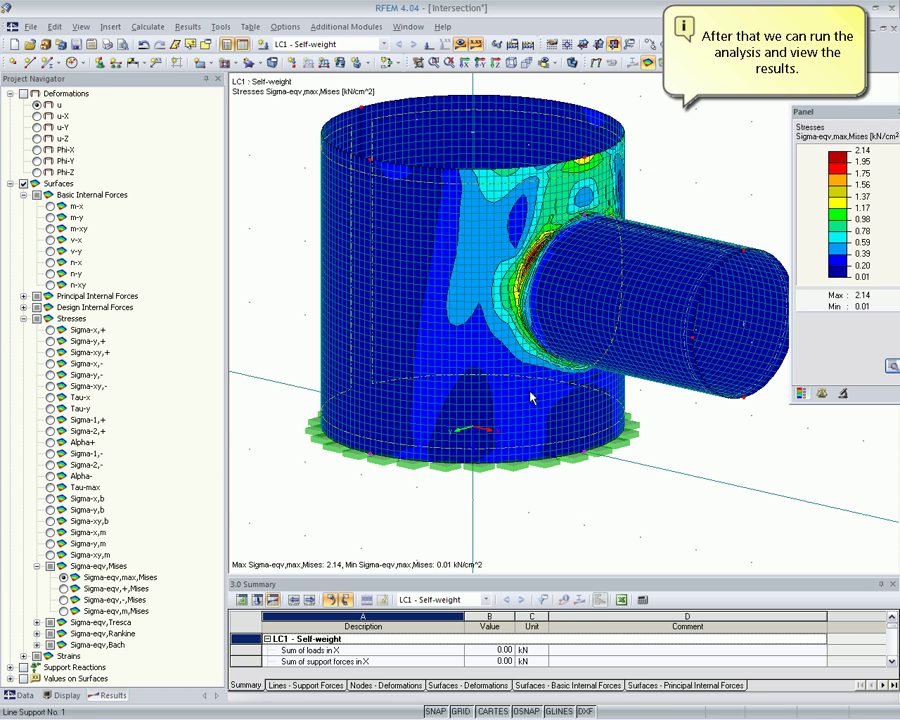
# Inspect the m-x and m-y surface moments at the junction, then show global deformation u (max 1.6 mm)
pyautogui.keyDown('ctrl'); pyautogui.moveTo(530, 394); pyautogui.dragTo(337, 404, button='middle'); pyautogui.keyUp('ctrl')
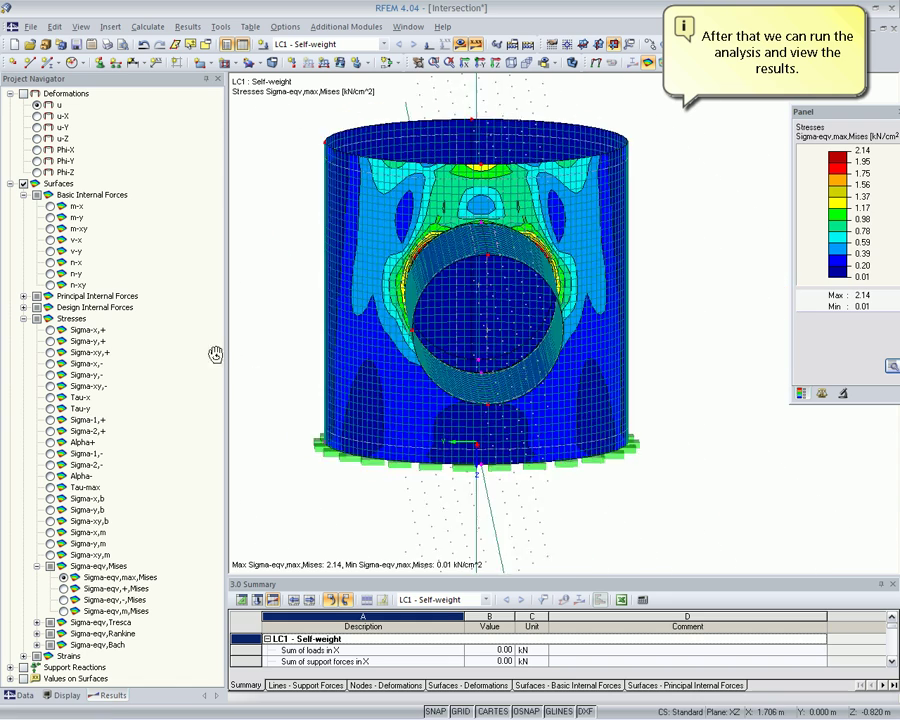
pyautogui.keyDown('ctrl'); pyautogui.moveTo(337, 404); pyautogui.dragTo(628, 378, button='middle'); pyautogui.keyUp('ctrl')
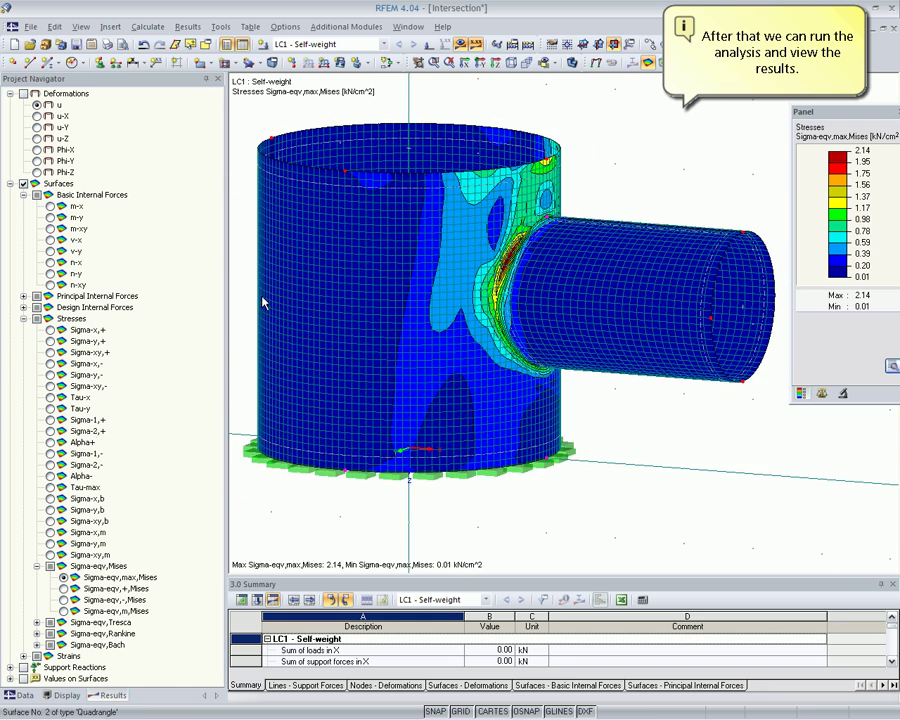
pyautogui.click(50, 206)
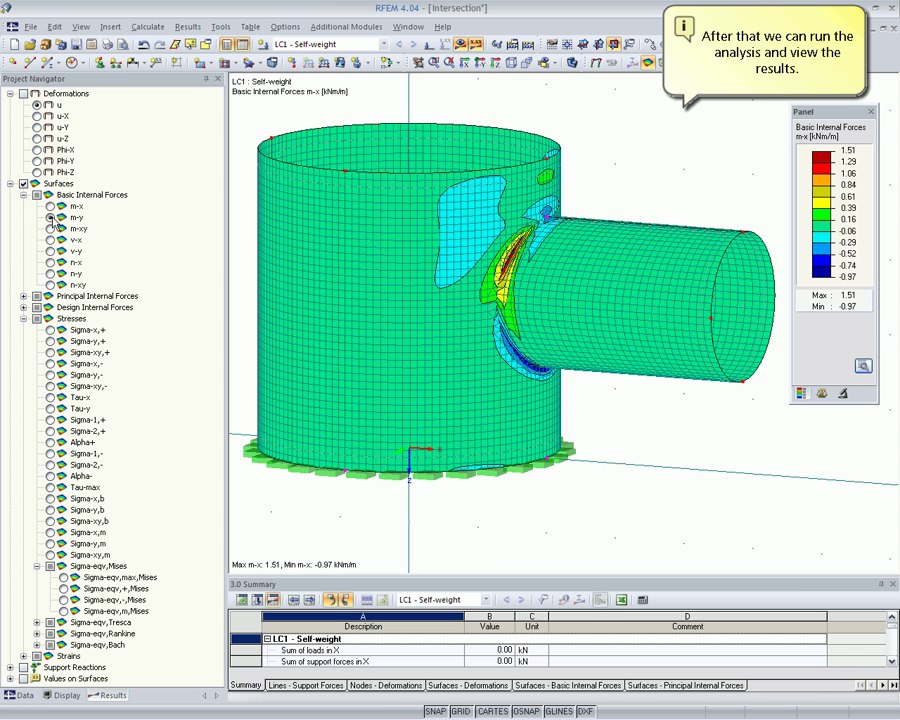
pyautogui.click(50, 217)
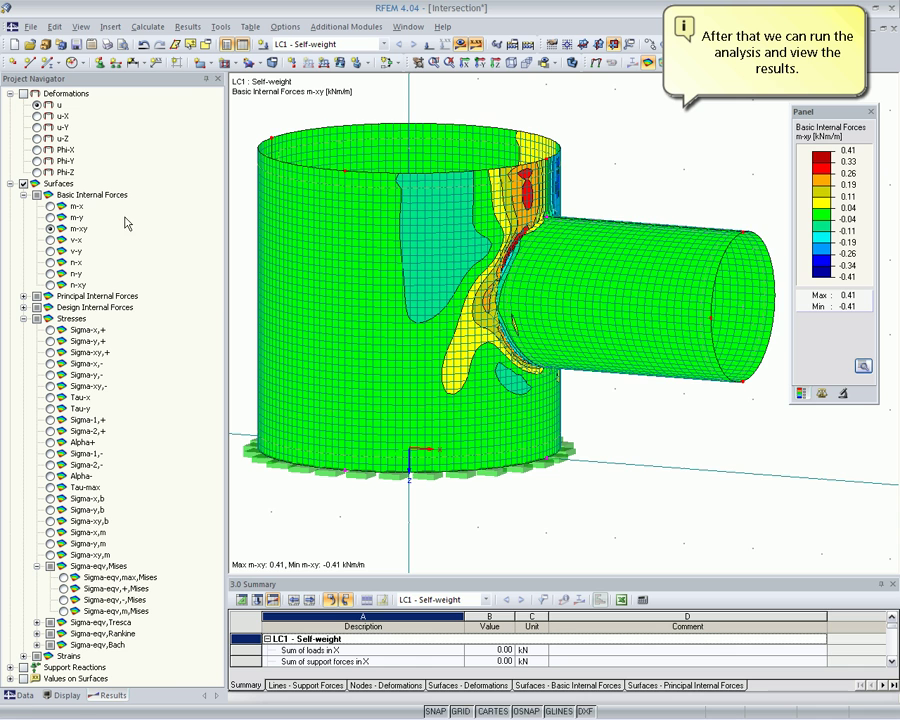
pyautogui.click(596, 62)
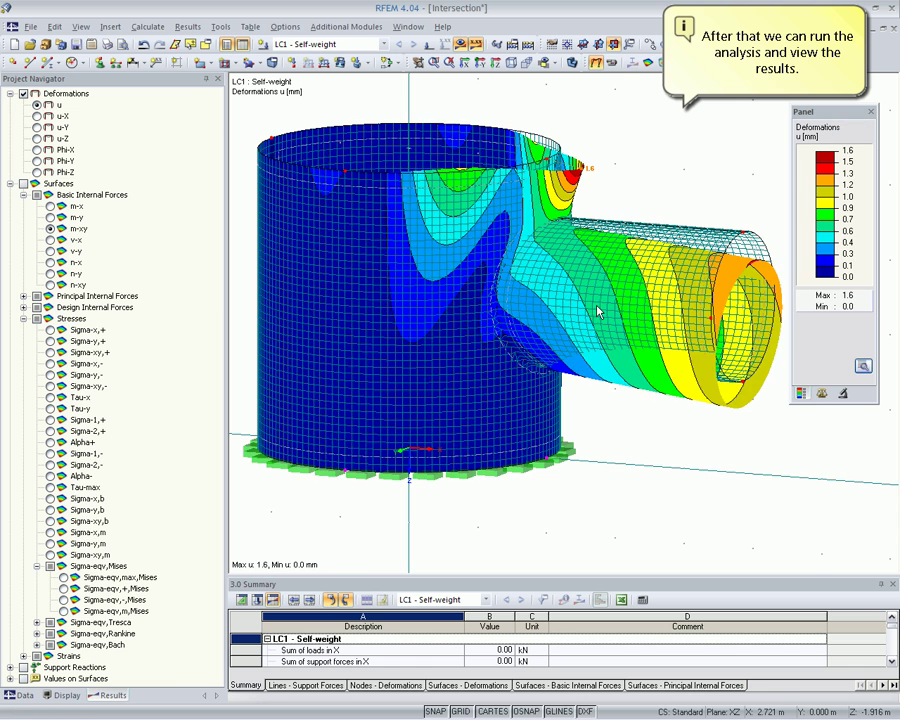
# Draw the FE mesh on the surface results of the LC1 deformation plot and view the branch pipe
pyautogui.moveTo(597, 312)
pyautogui.keyDown('ctrl'); pyautogui.mouseDown(button='middle')
pyautogui.moveTo(399, 364)
pyautogui.moveTo(518, 361)
pyautogui.mouseUp(button='middle'); pyautogui.keyUp('ctrl')
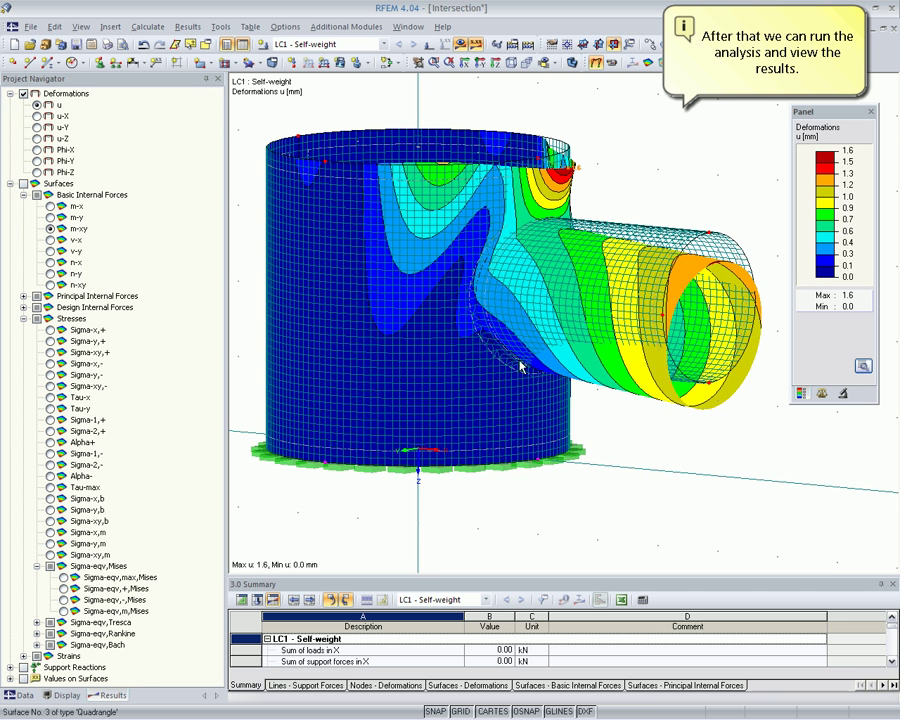
pyautogui.click(77, 698)
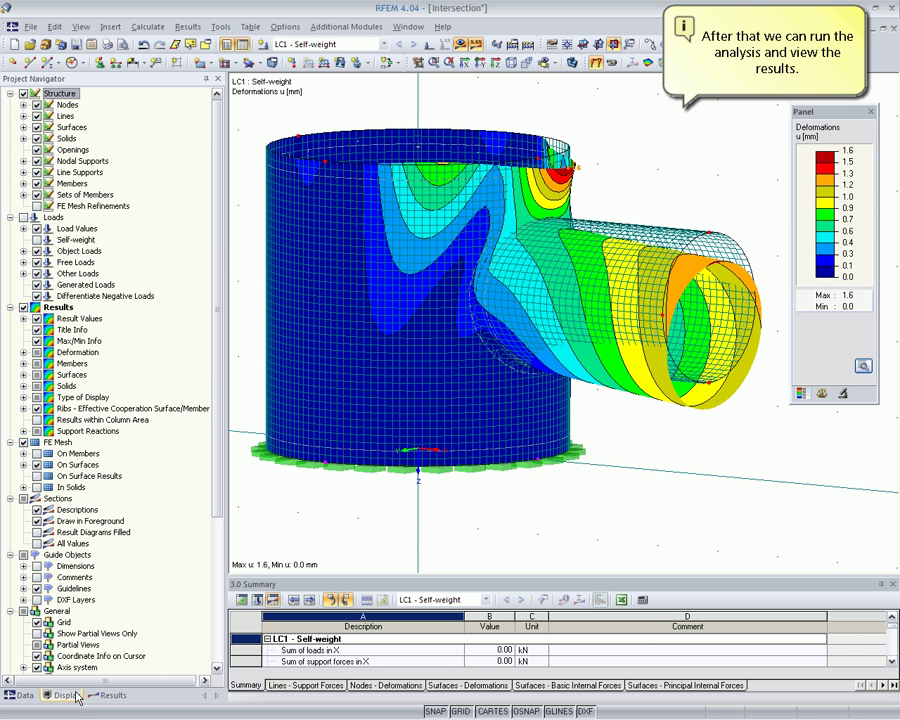
pyautogui.click(23, 465)
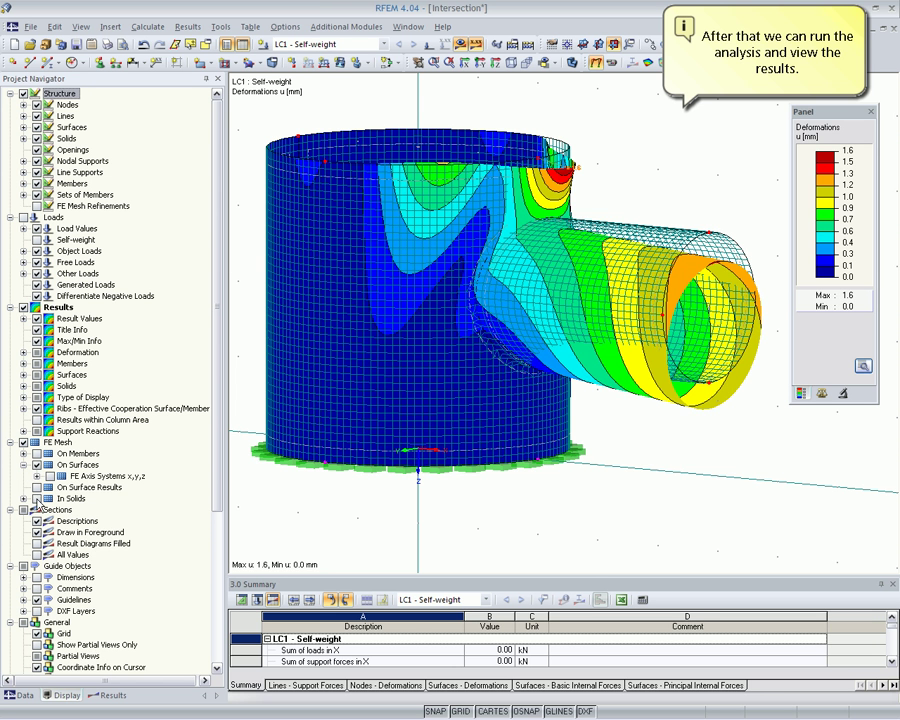
pyautogui.click(37, 487)
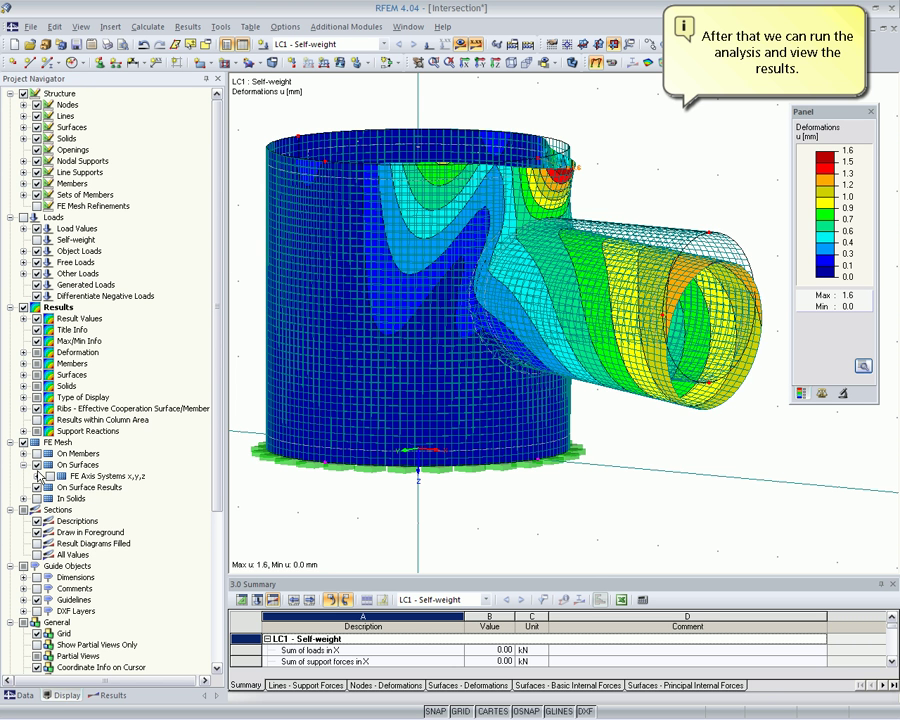
pyautogui.moveTo(542, 418)
pyautogui.keyDown('ctrl'); pyautogui.mouseDown(button='middle')
pyautogui.moveTo(427, 422)
pyautogui.moveTo(650, 424)
pyautogui.mouseUp(button='middle'); pyautogui.keyUp('ctrl')
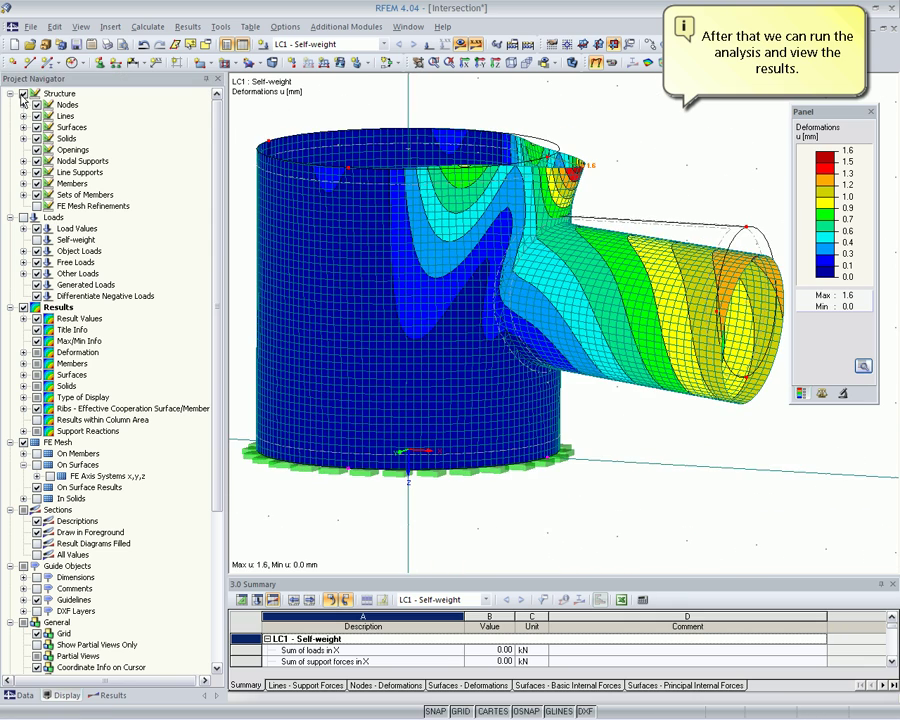
pyautogui.moveTo(526, 349)
pyautogui.keyDown('ctrl'); pyautogui.mouseDown(button='middle')
pyautogui.moveTo(376, 374)
pyautogui.moveTo(636, 413)
pyautogui.moveTo(476, 403)
pyautogui.mouseUp(button='middle'); pyautogui.keyUp('ctrl')
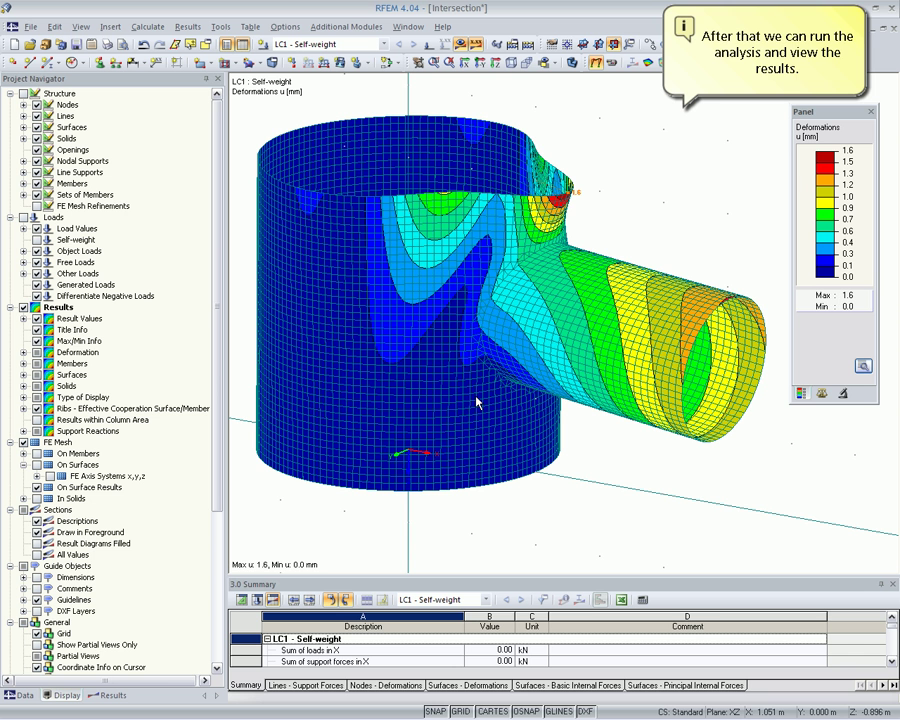